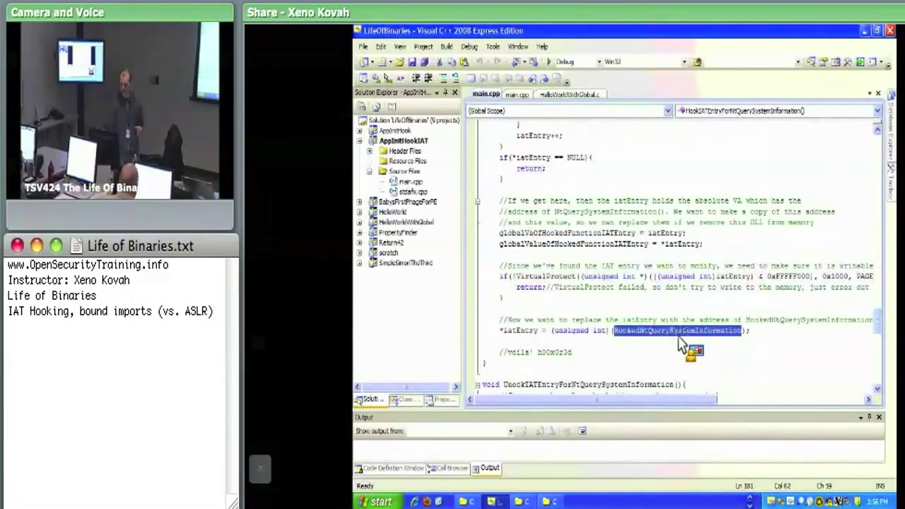
# - Go to the definition of HookedNtQuerySystemInformation and highlight the "calc.exe" string in its process-name comparison
pyautogui.rightClick(702, 253)
pyautogui.click(709, 205)
pyautogui.scroll(-5, 679, 260)
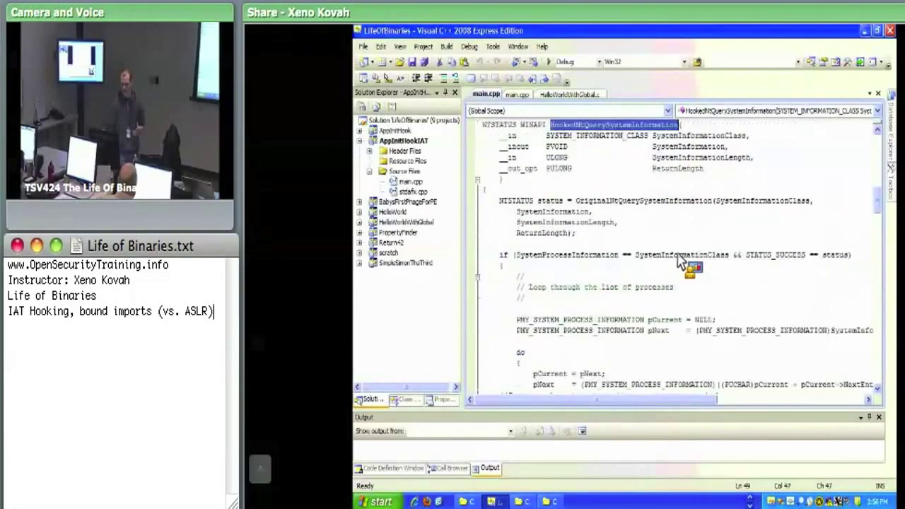
pyautogui.scroll(-2, 689, 301)
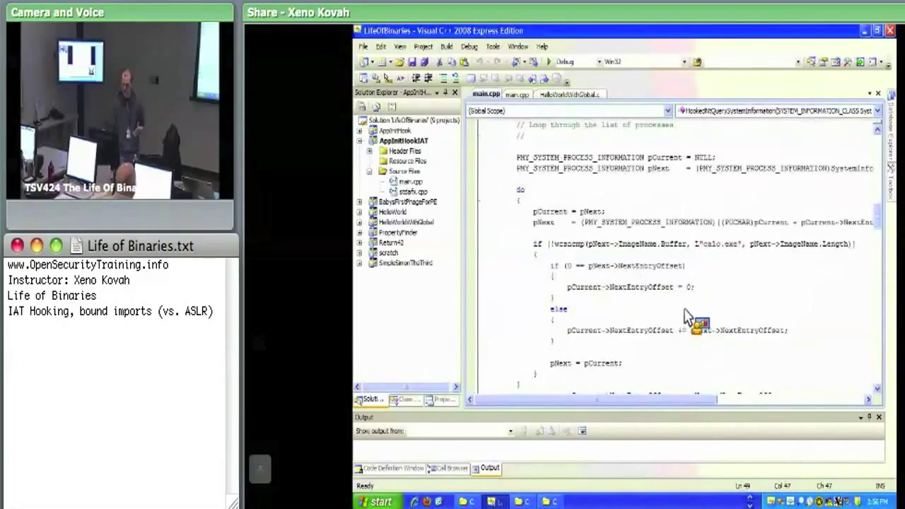
pyautogui.moveTo(743, 244); pyautogui.dragTo(716, 287)
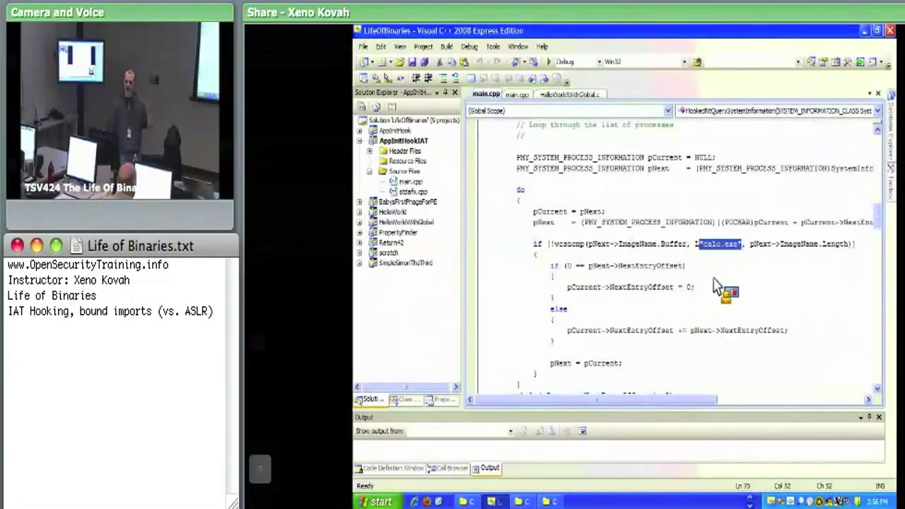
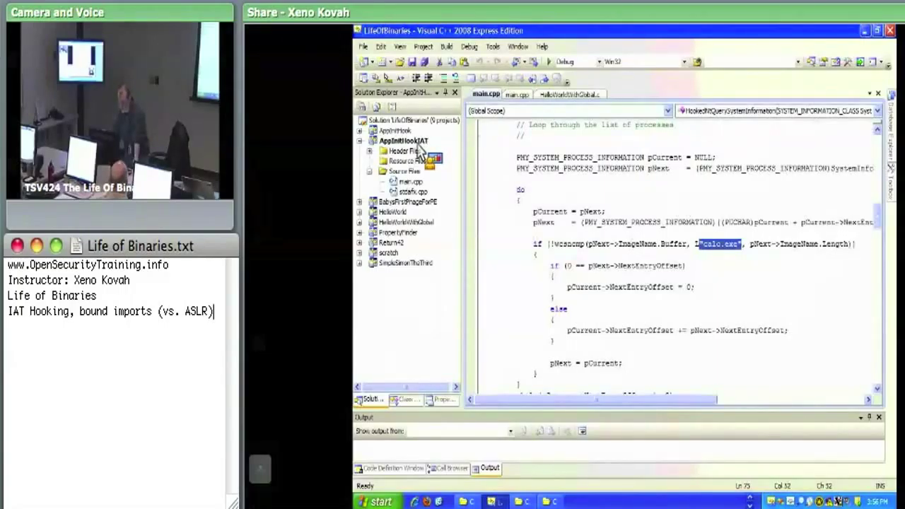
# - Build the AppInitHookIAT project and check the build output
pyautogui.moveTo(422, 150); pyautogui.dragTo(423, 147)
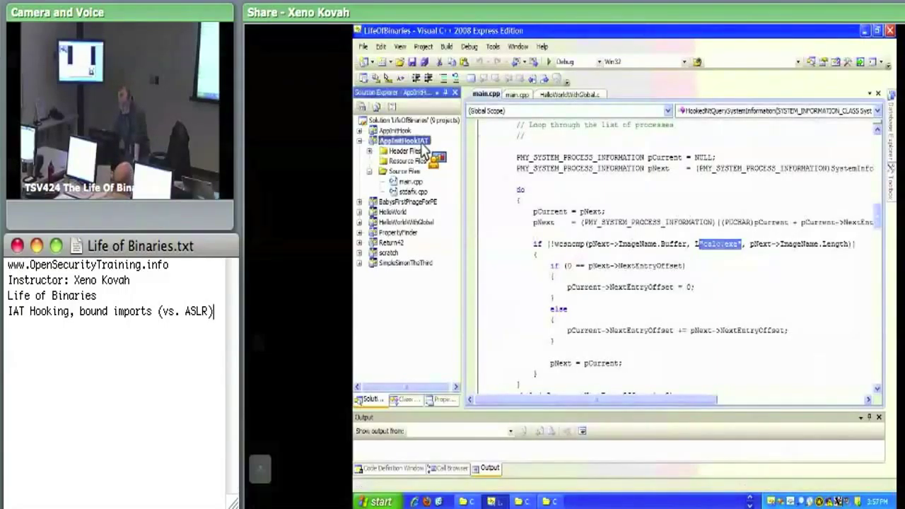
pyautogui.rightClick(423, 147)
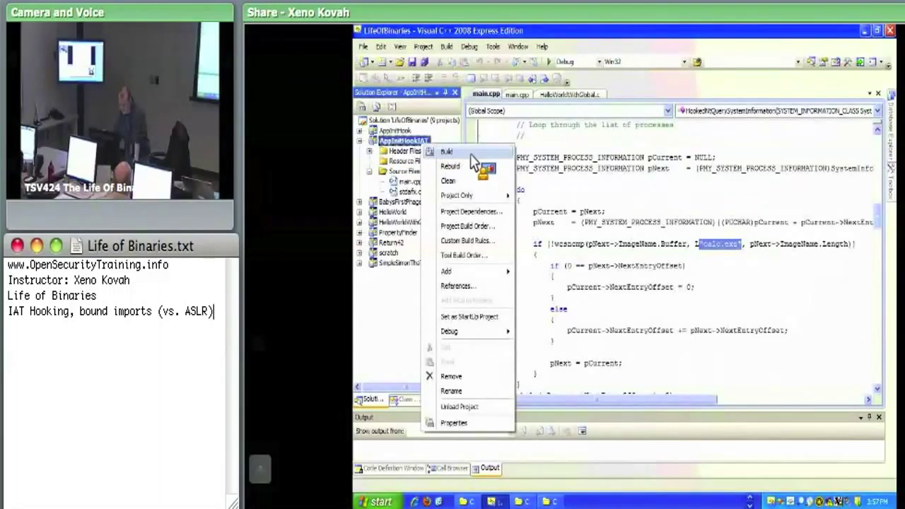
pyautogui.click(447, 152)
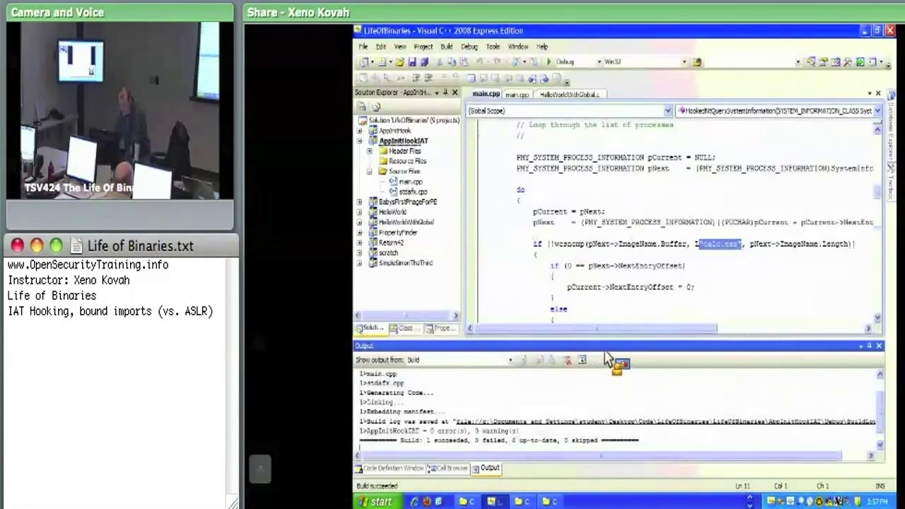
pyautogui.doubleClick(450, 439)
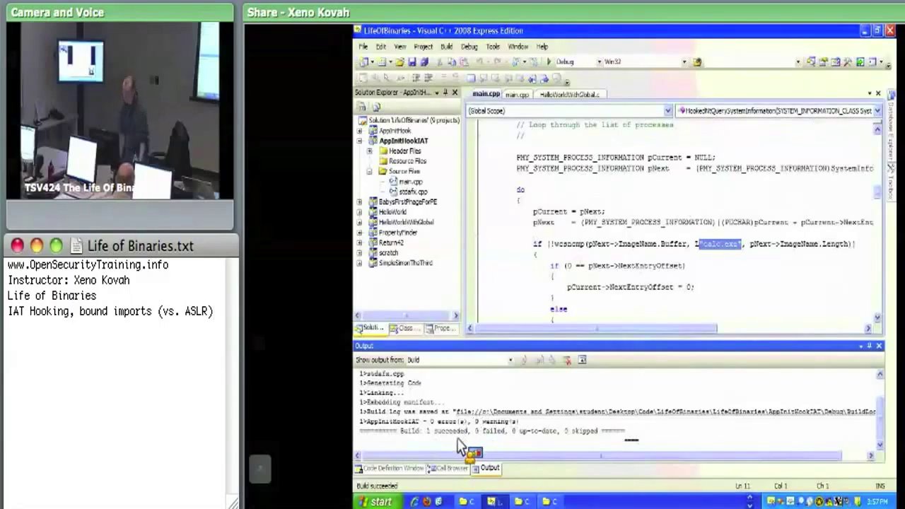
pyautogui.click(454, 447)
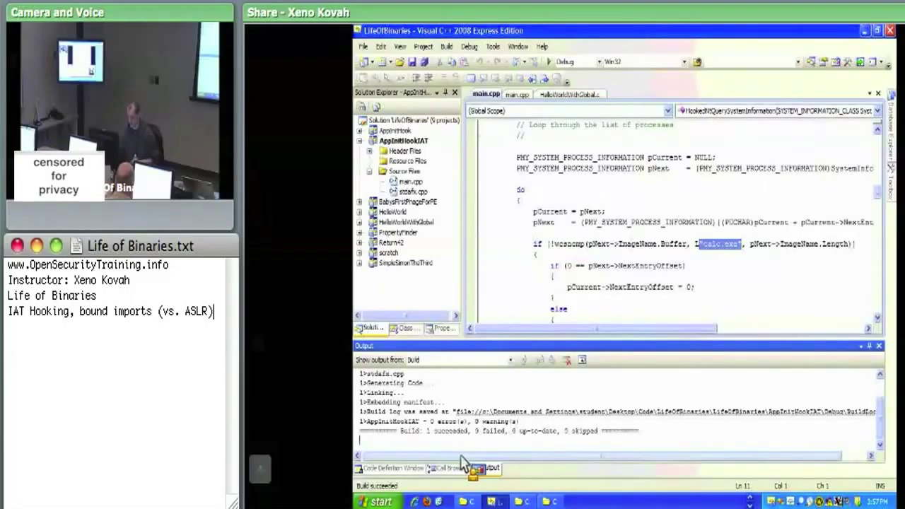
# - Copy AppInitHookIAT.dll from the LifeOfBinaries solution's Debug folder to the root of C:\
pyautogui.click(523, 502)
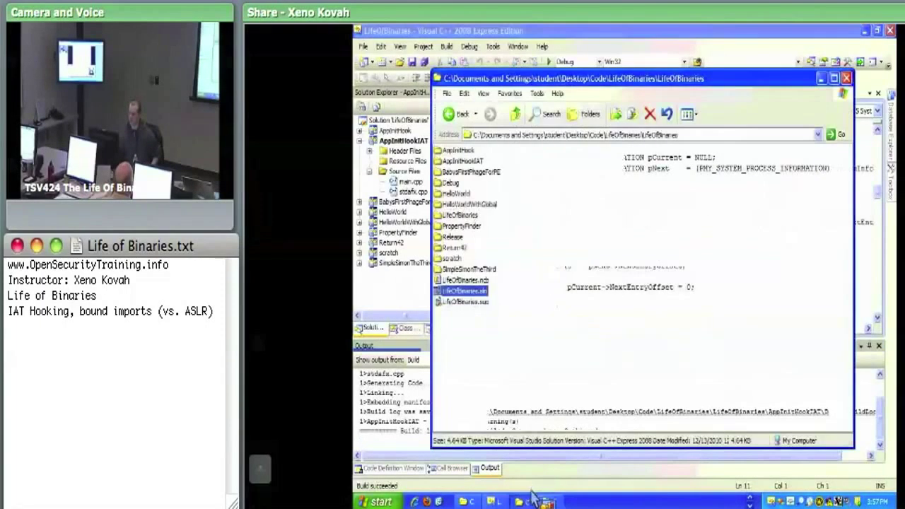
pyautogui.moveTo(527, 366); pyautogui.dragTo(496, 253)
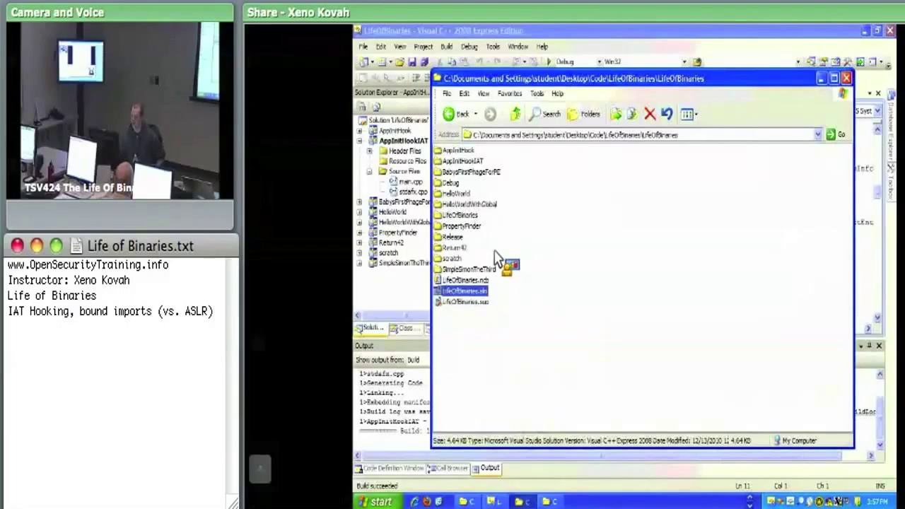
pyautogui.moveTo(503, 254); pyautogui.dragTo(519, 157)
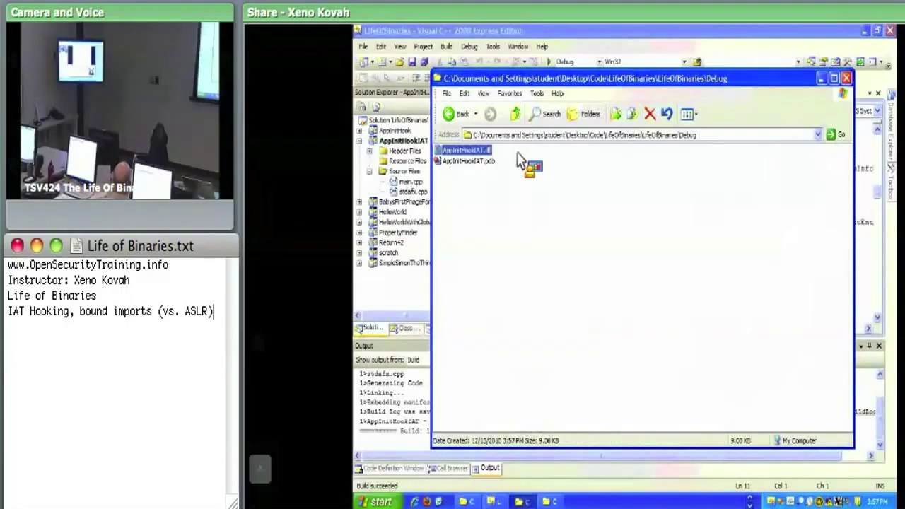
pyautogui.moveTo(518, 157); pyautogui.dragTo(490, 170)
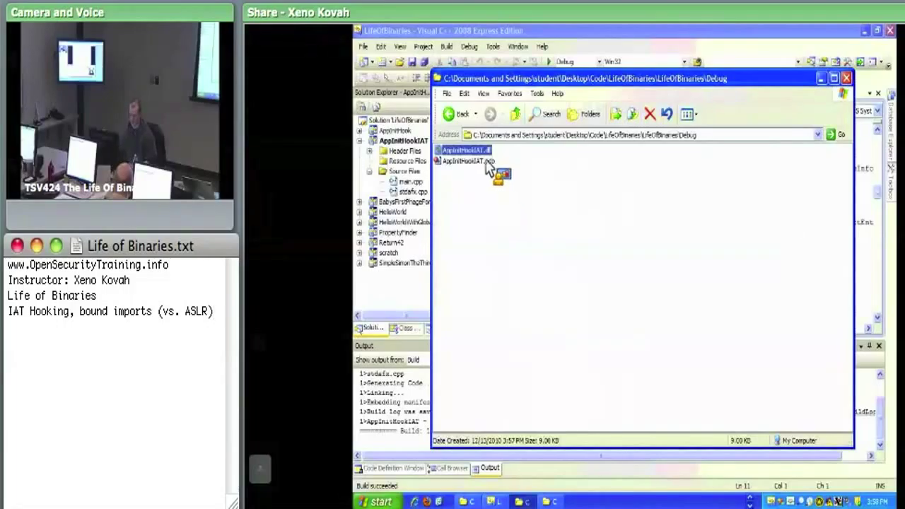
pyautogui.rightClick(483, 159)
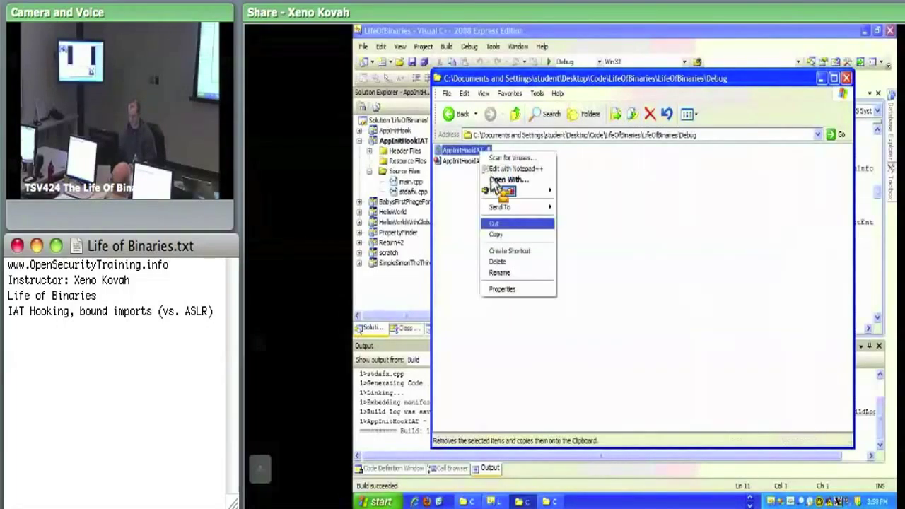
pyautogui.moveTo(525, 281); pyautogui.dragTo(658, 372)
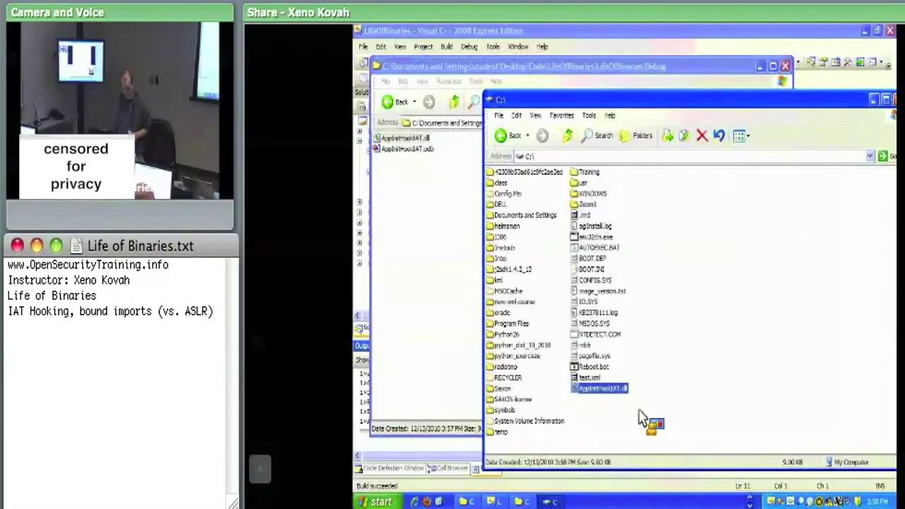
# - Launch the Registry Editor by running regedit.exe
pyautogui.moveTo(640, 417); pyautogui.dragTo(521, 387)
pyautogui.write('regedit.exe')
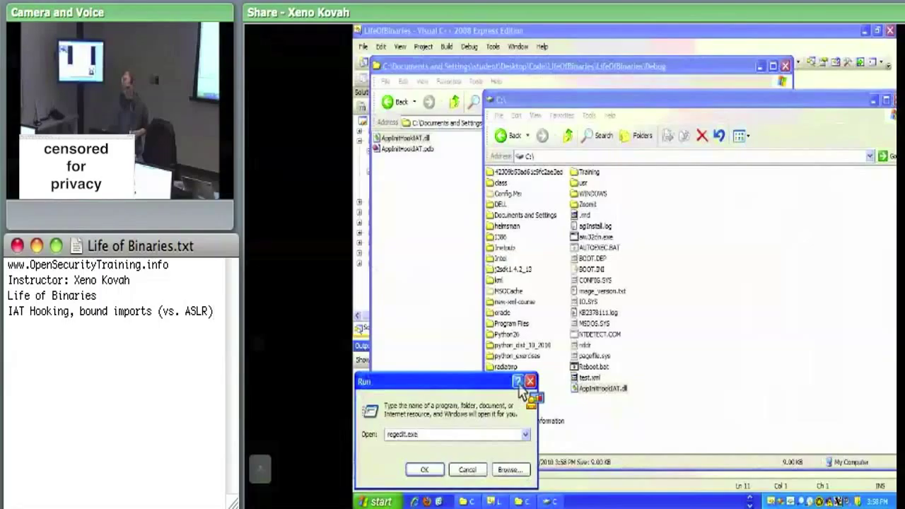
pyautogui.press('Return')
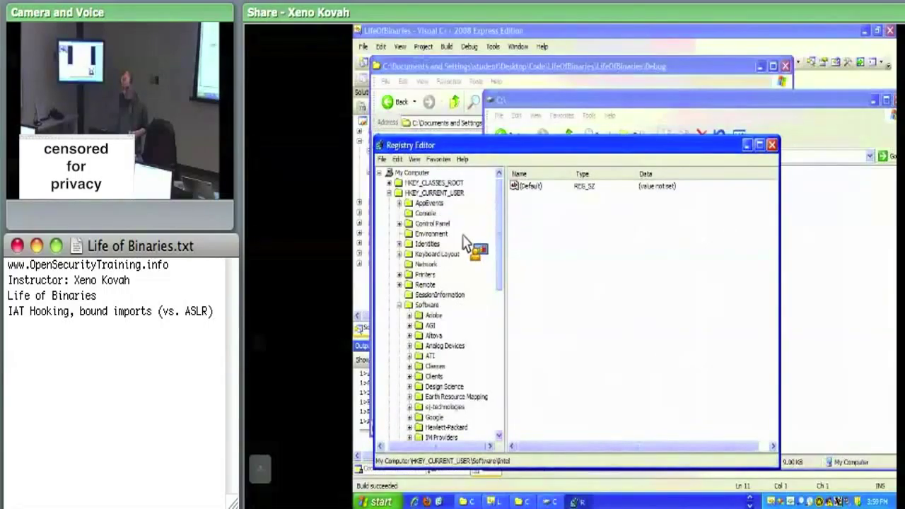
# - Collapse the current user's Software key and expand HKEY_LOCAL_MACHINE\SOFTWARE\Microsoft\Windows NT\CurrentVersion
pyautogui.click(399, 305)
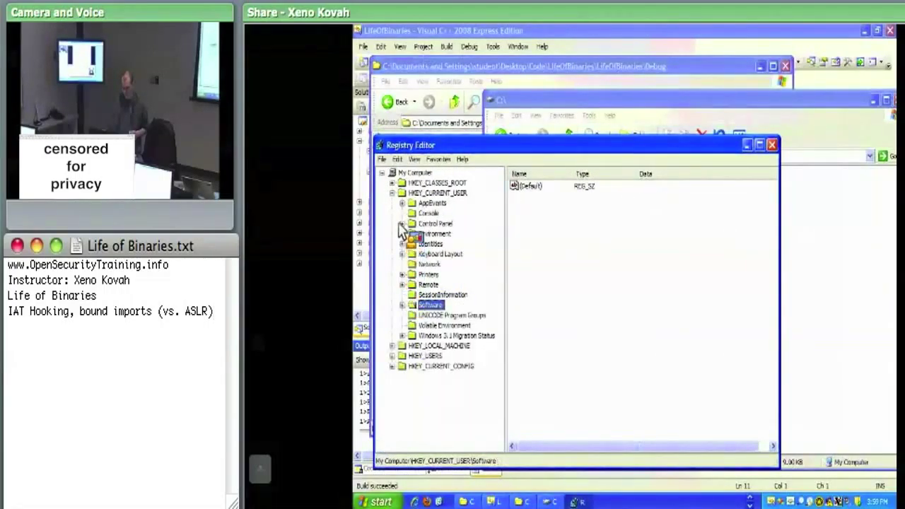
pyautogui.moveTo(400, 224); pyautogui.dragTo(499, 234)
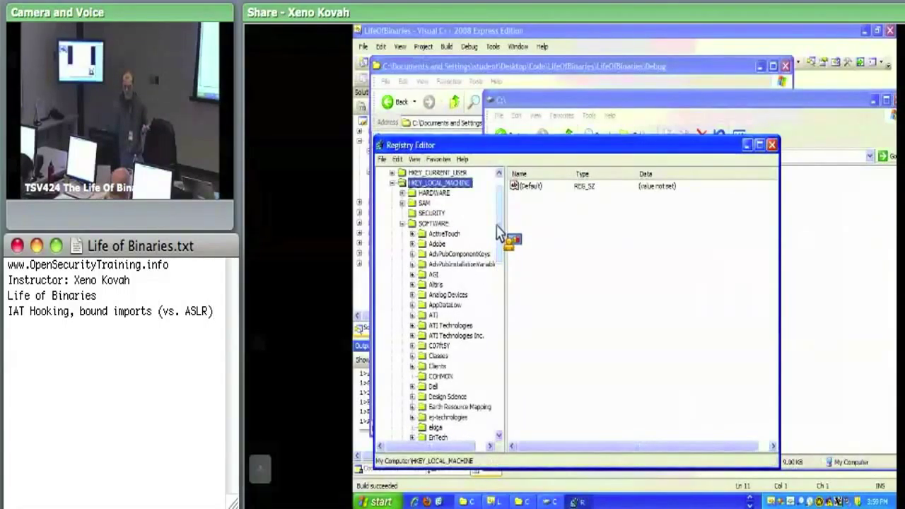
pyautogui.moveTo(499, 234); pyautogui.dragTo(458, 327)
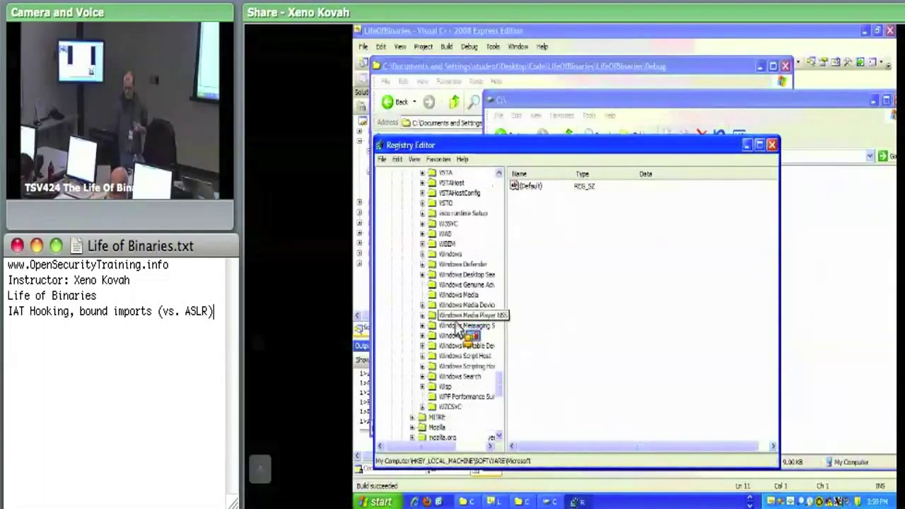
pyautogui.click(423, 336)
pyautogui.click(431, 346)
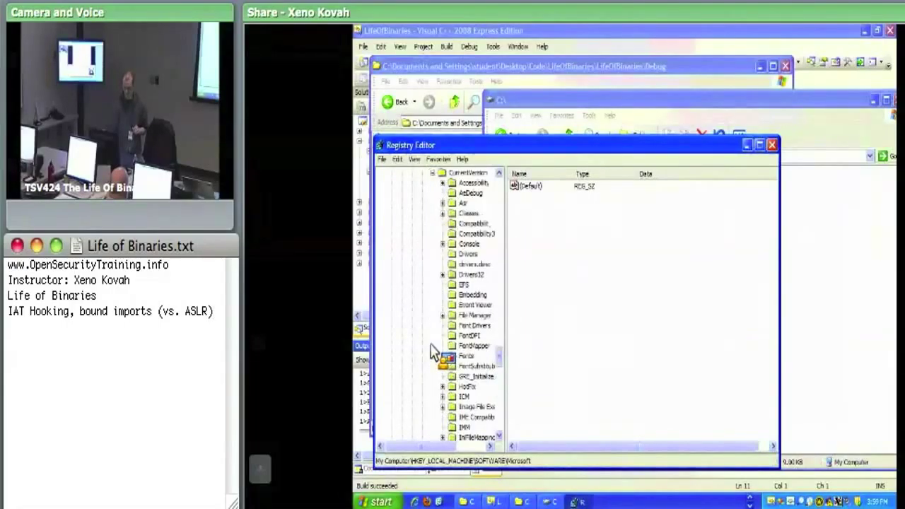
# - Widen the key tree, then open AppInit_DLLs in CurrentVersion\Windows and enter C:\AppInitHookIAT.dll as its data
pyautogui.moveTo(506, 435); pyautogui.dragTo(566, 424)
pyautogui.scroll(4, 498, 346)
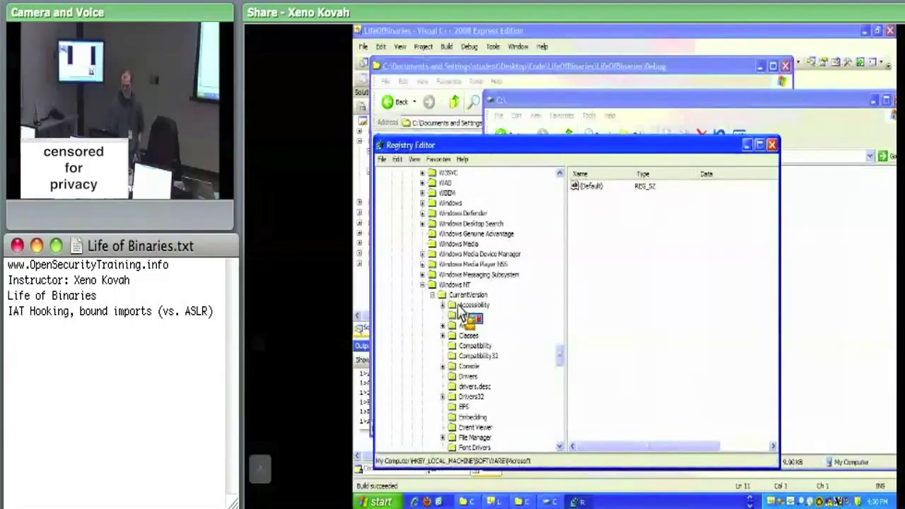
pyautogui.moveTo(460, 311); pyautogui.dragTo(610, 205)
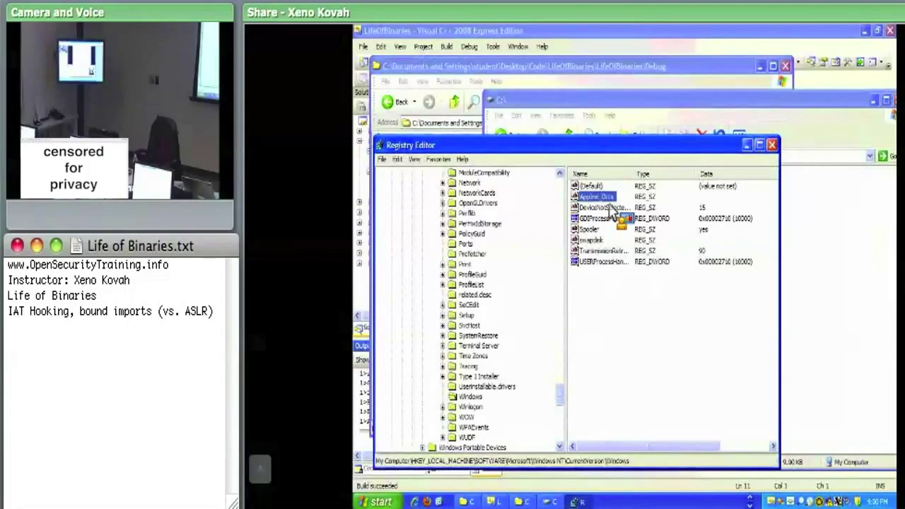
pyautogui.moveTo(610, 205); pyautogui.dragTo(610, 205)
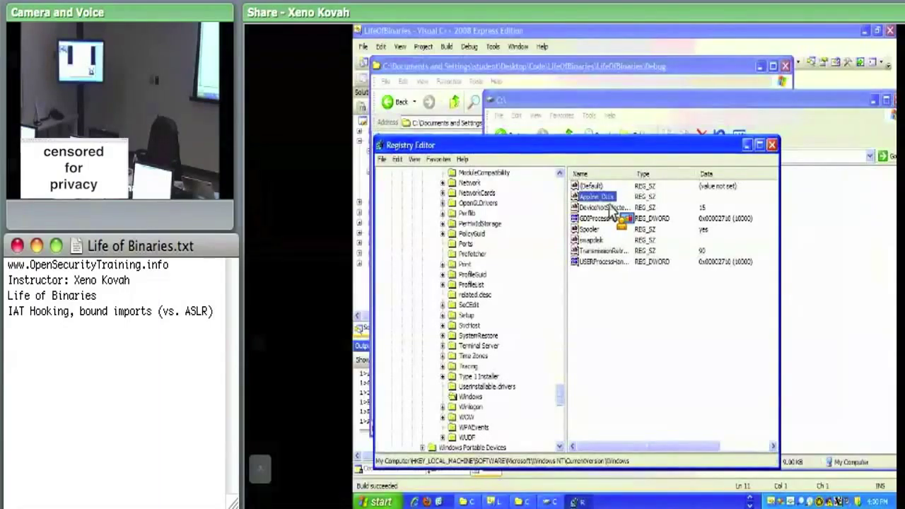
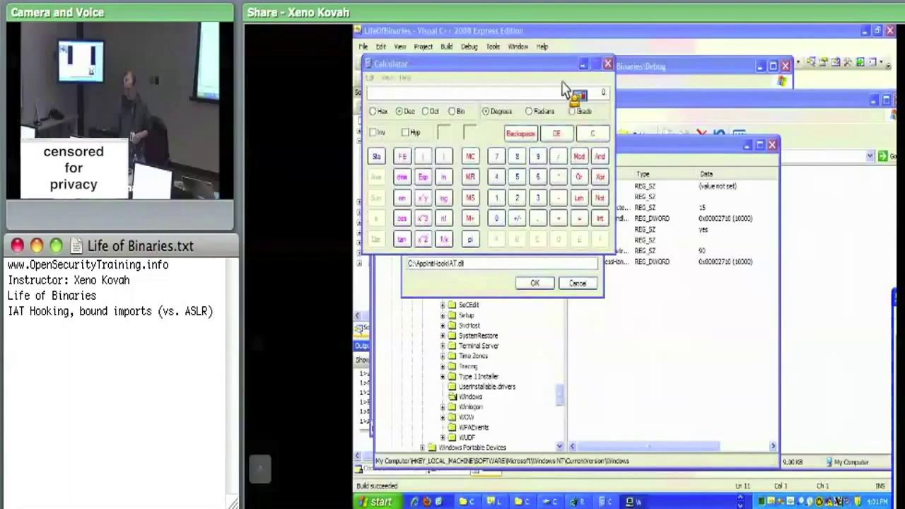
# - Bring the off-screen Windows Task Manager window back into view
pyautogui.click(633, 498)
pyautogui.click(638, 459)
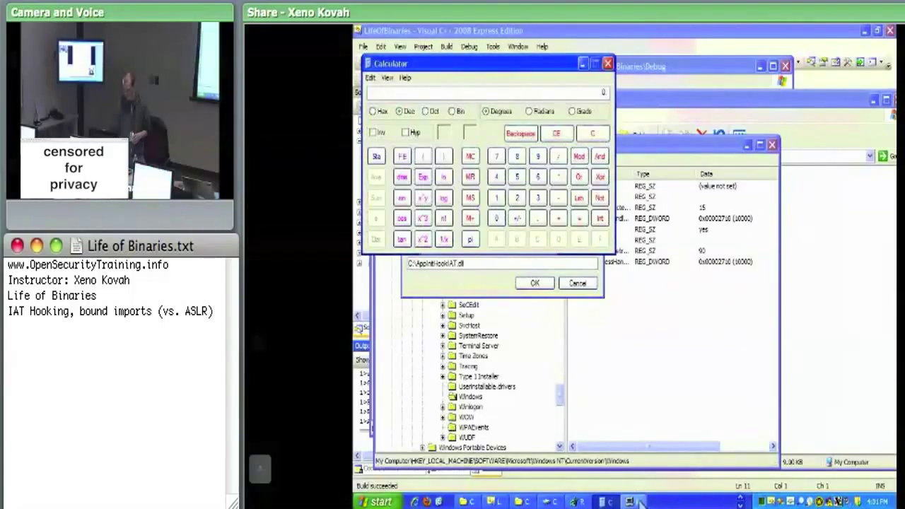
pyautogui.rightClick(894, 296)
pyautogui.click(897, 322)
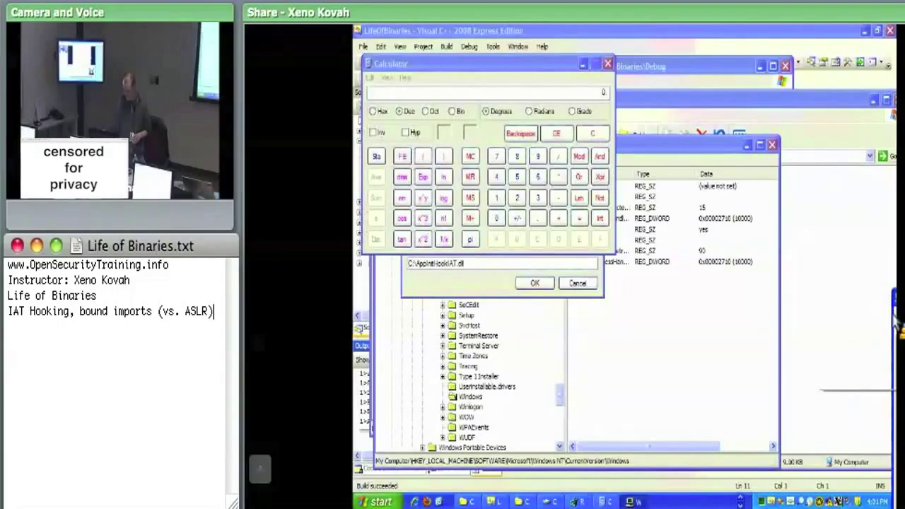
pyautogui.rightClick(893, 304)
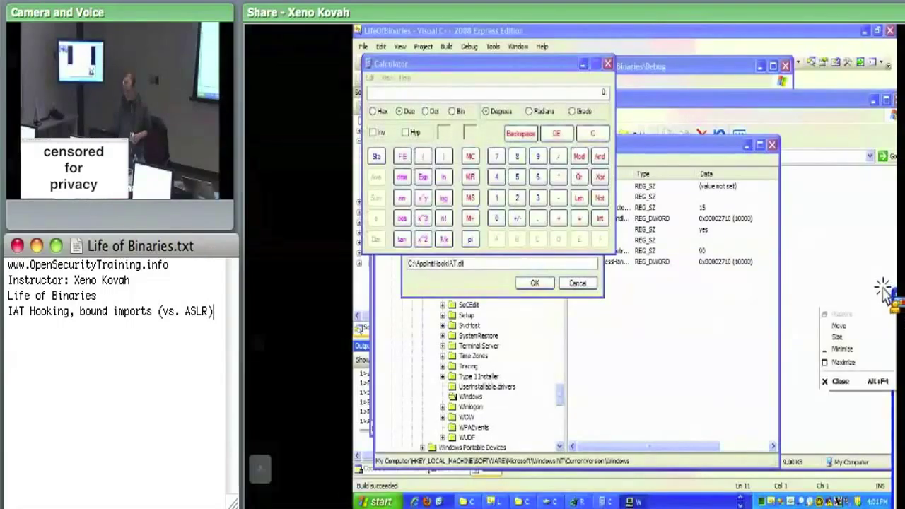
pyautogui.click(894, 302)
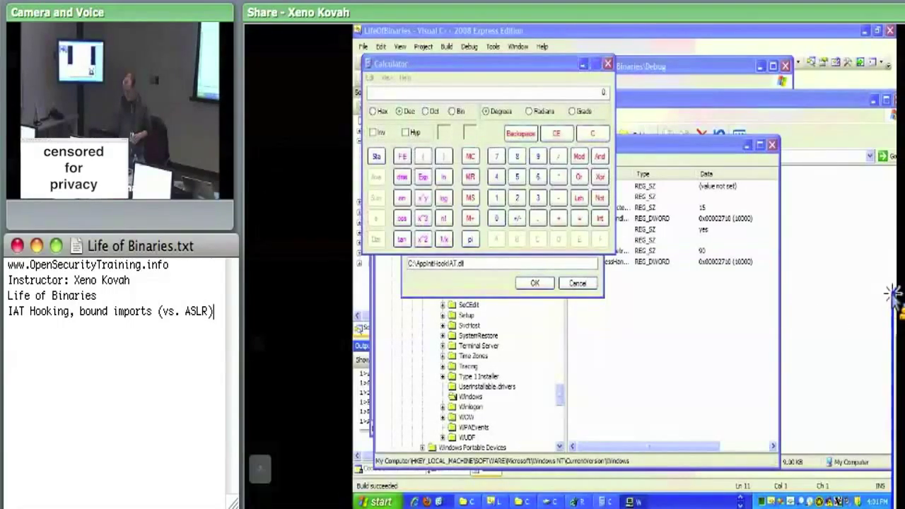
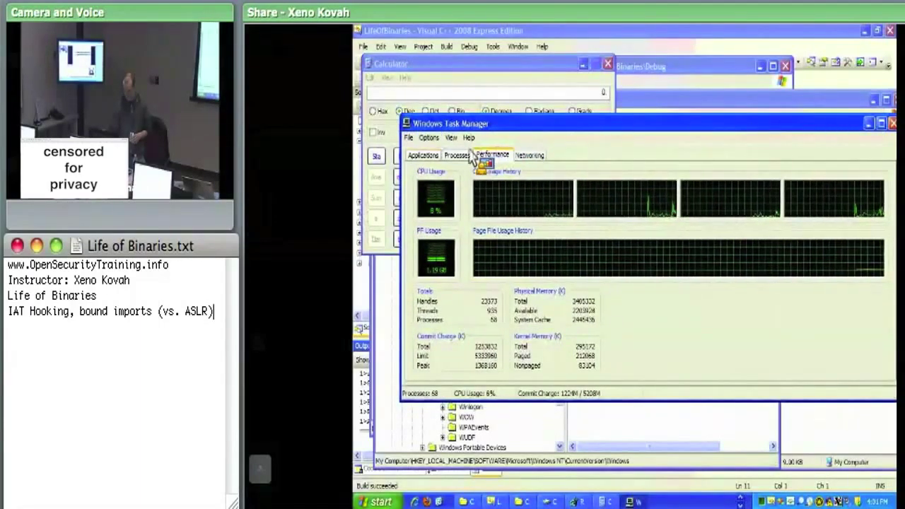
# - Sort Task Manager's running processes by image name, locate calc.exe, and check the list of running applications
pyautogui.click(422, 177)
pyautogui.click(516, 155)
pyautogui.moveTo(622, 129); pyautogui.dragTo(554, 113)
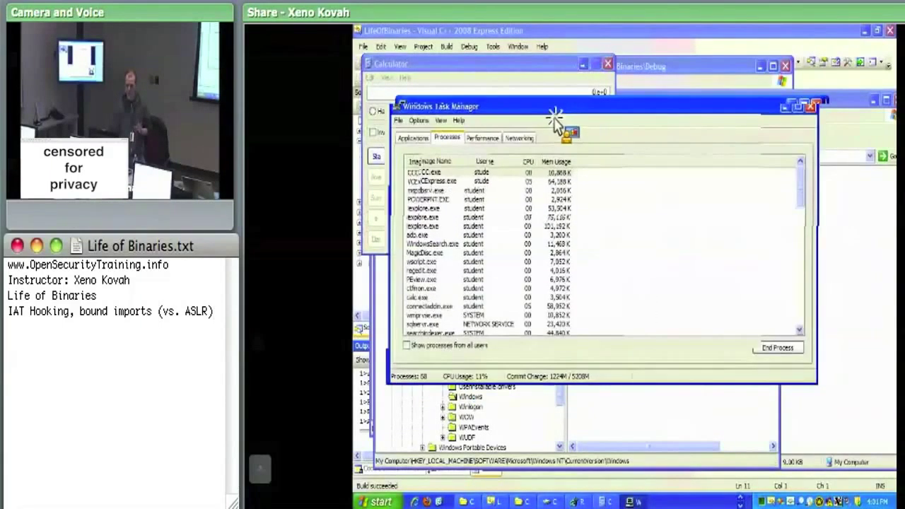
pyautogui.click(487, 183)
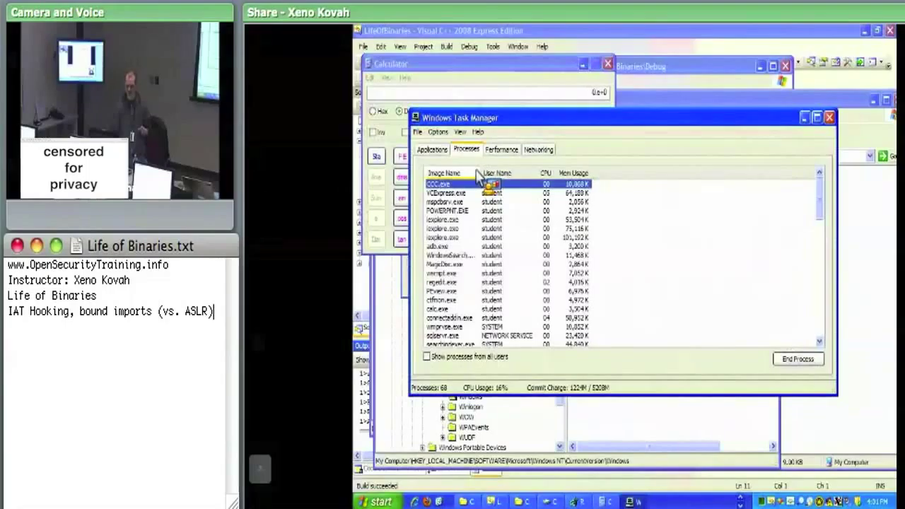
pyautogui.click(476, 172)
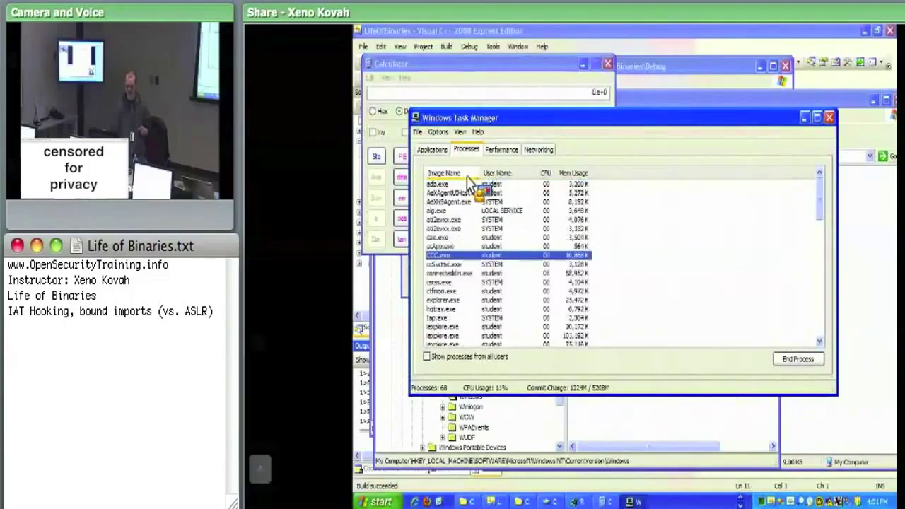
pyautogui.click(449, 238)
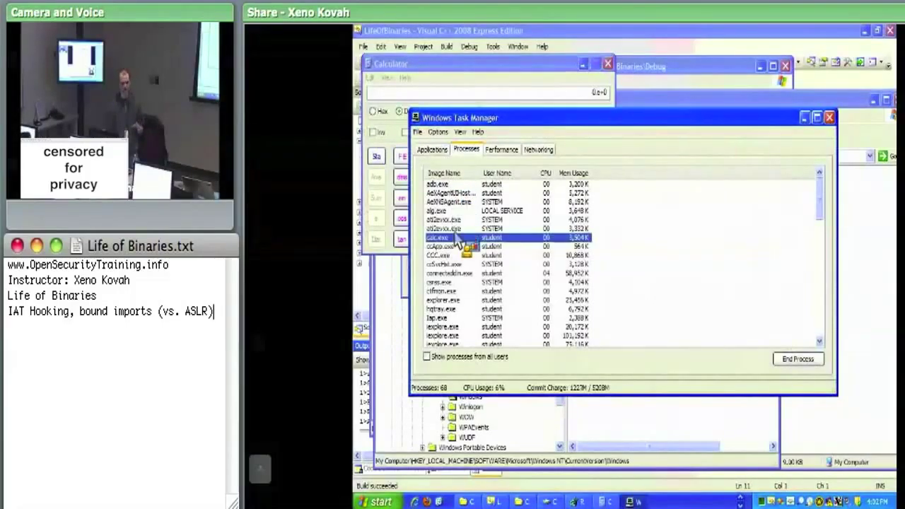
pyautogui.click(440, 152)
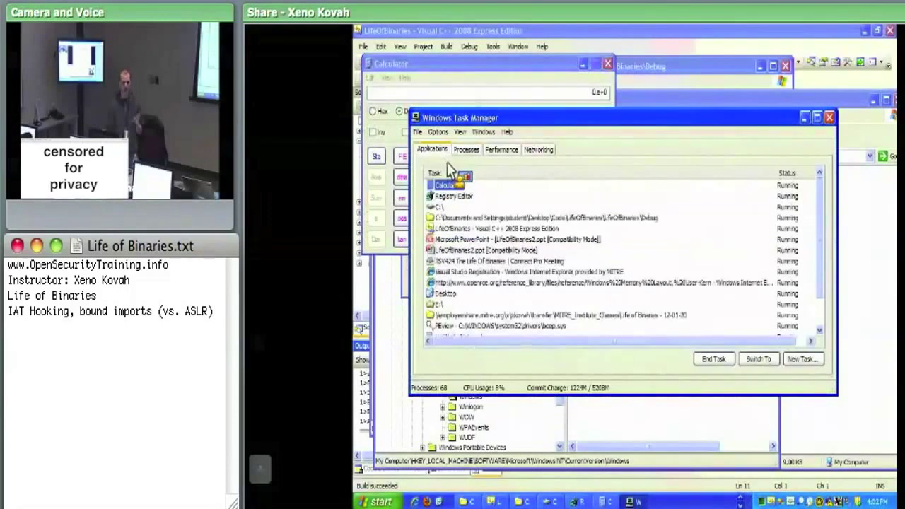
# - Return to Task Manager's running processes and examine the calc.exe entry in the list
pyautogui.moveTo(452, 169); pyautogui.dragTo(467, 258)
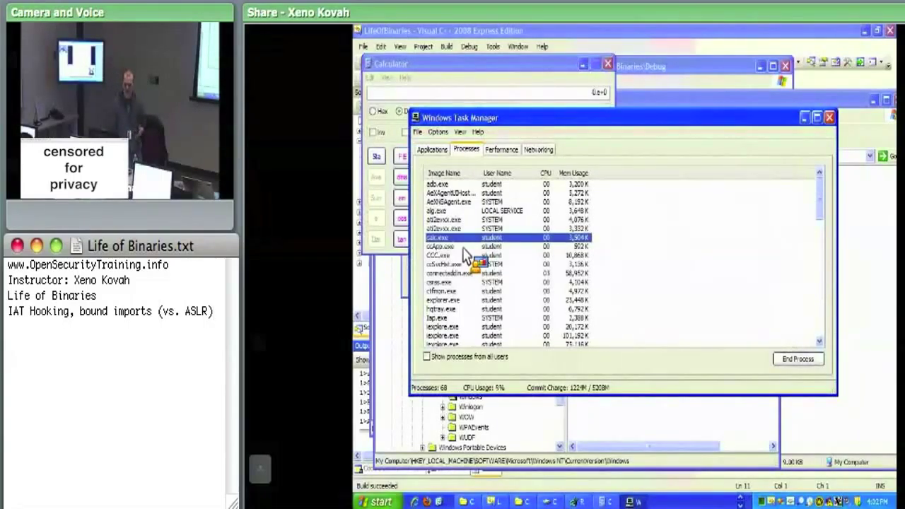
pyautogui.moveTo(467, 256); pyautogui.dragTo(459, 238)
pyautogui.scroll(-3, 479, 237)
pyautogui.scroll(3, 480, 226)
pyautogui.scroll(-3, 465, 240)
pyautogui.scroll(3, 465, 239)
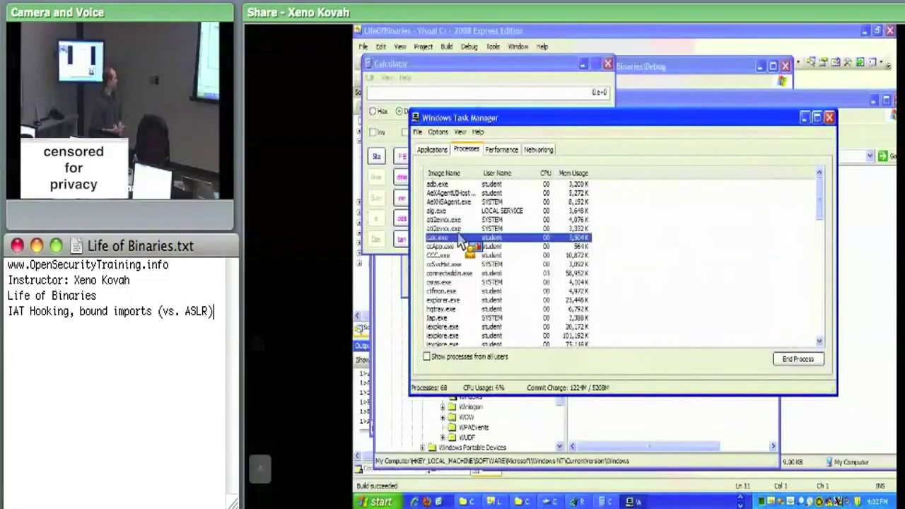
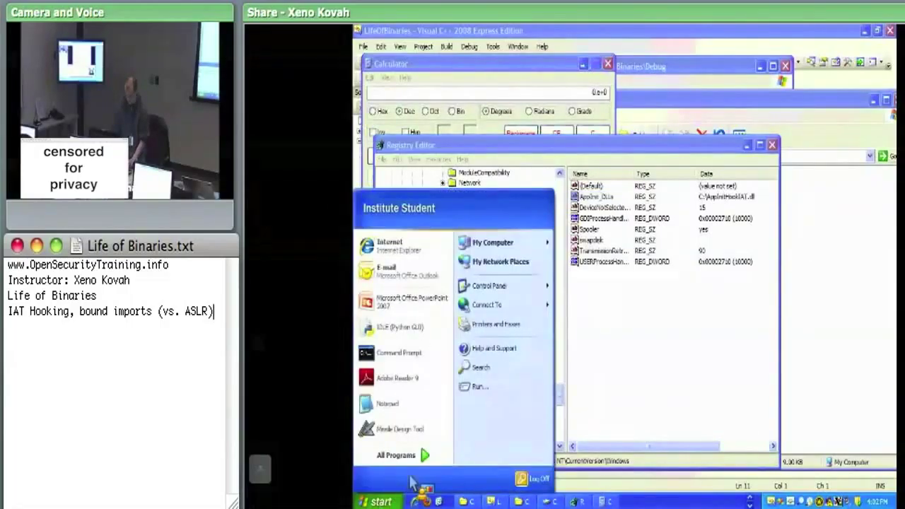
# - Relaunch Task Manager, sort its processes by image name to check for calc.exe, and close it again
pyautogui.click(477, 387)
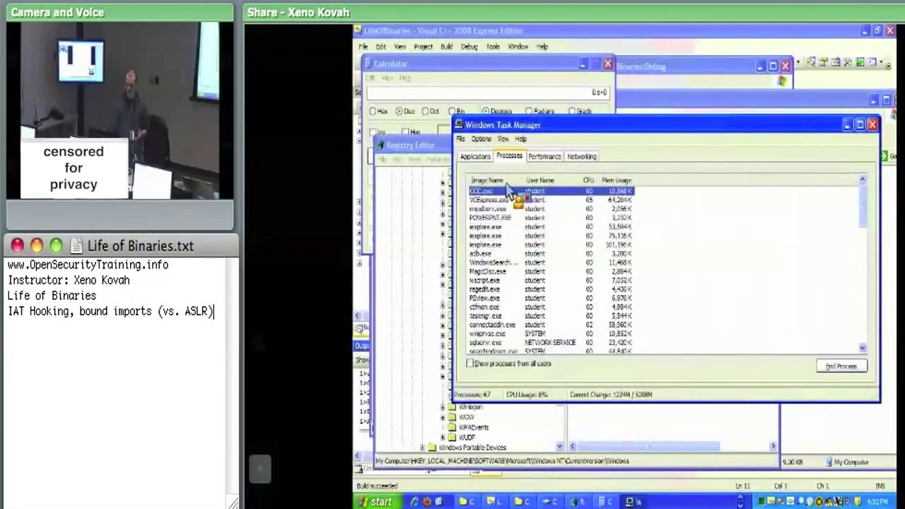
pyautogui.click(505, 182)
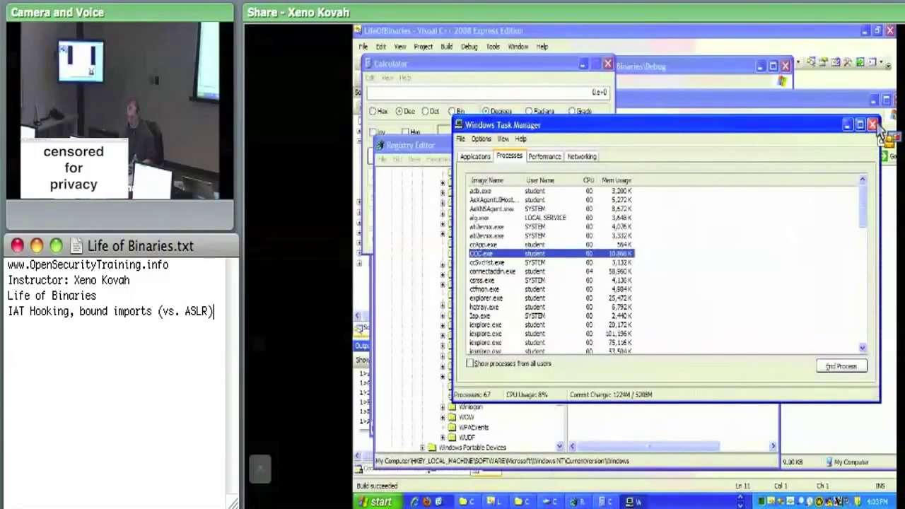
pyautogui.click(874, 126)
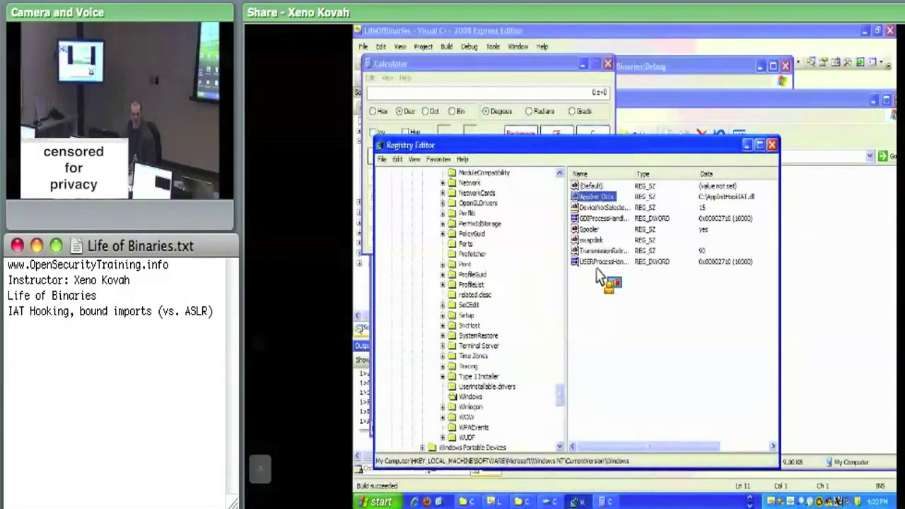
# - Show the desktop and launch WinDbg from Debugging Tools for Windows (x86)
pyautogui.press('super+d')
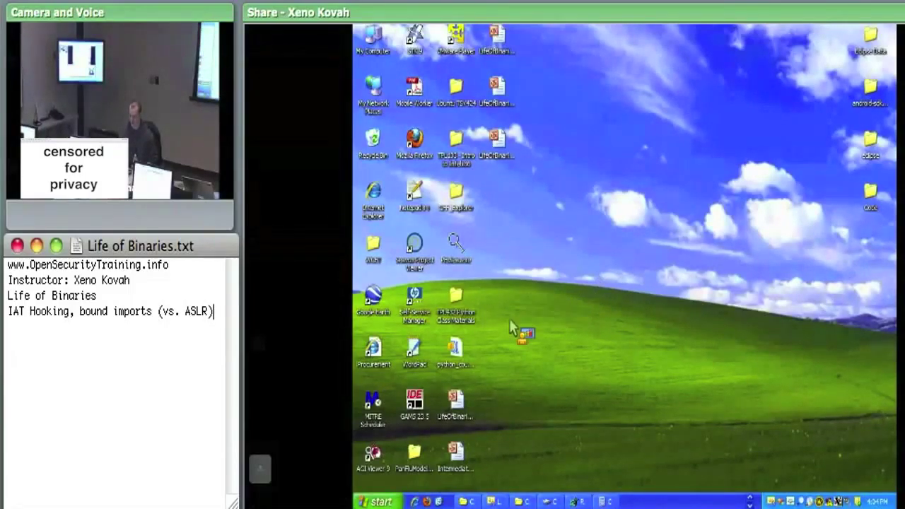
pyautogui.press('super')
pyautogui.moveTo(414, 456)
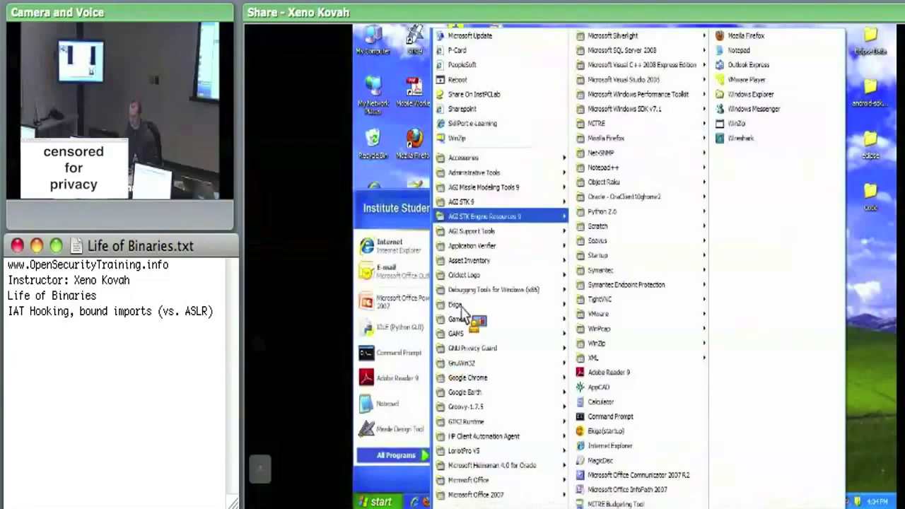
pyautogui.moveTo(495, 290)
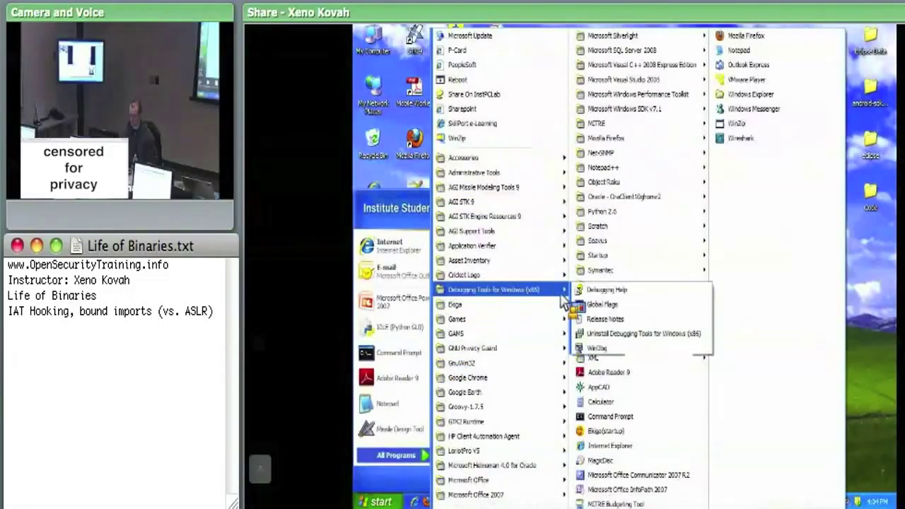
pyautogui.click(600, 350)
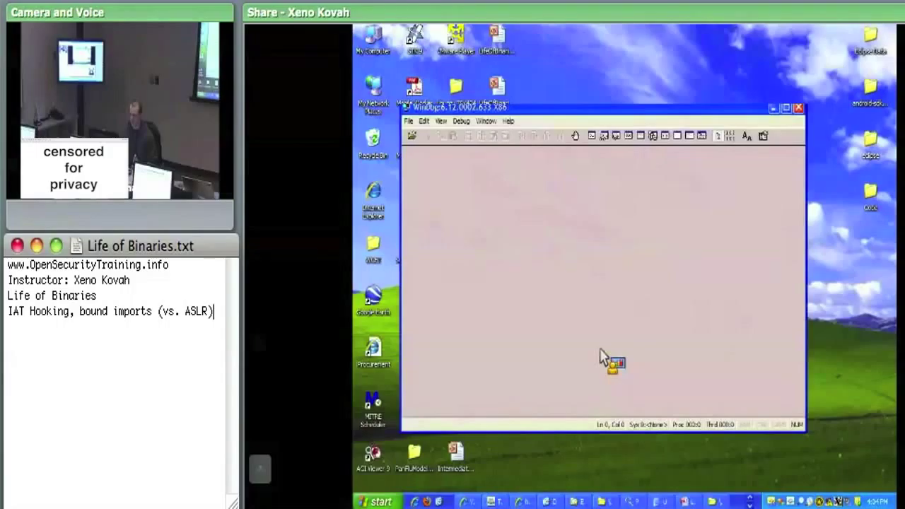
pyautogui.click(408, 122)
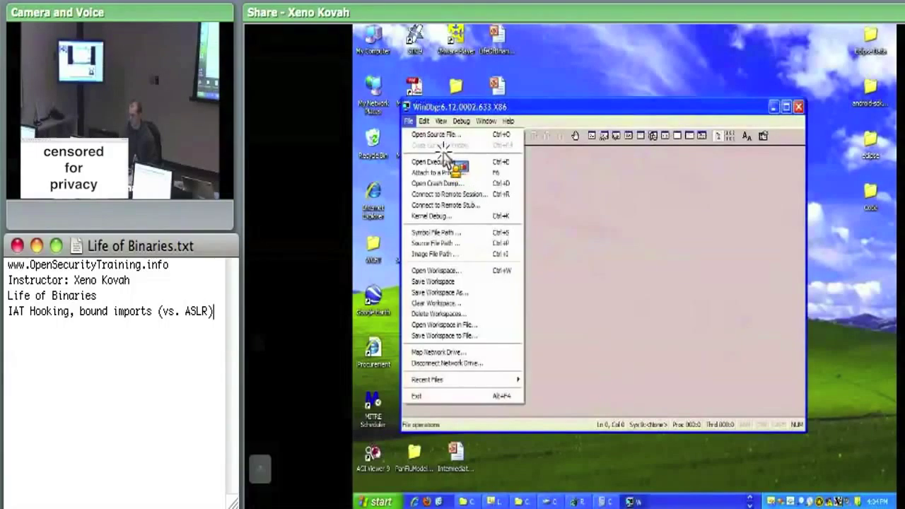
pyautogui.click(409, 125)
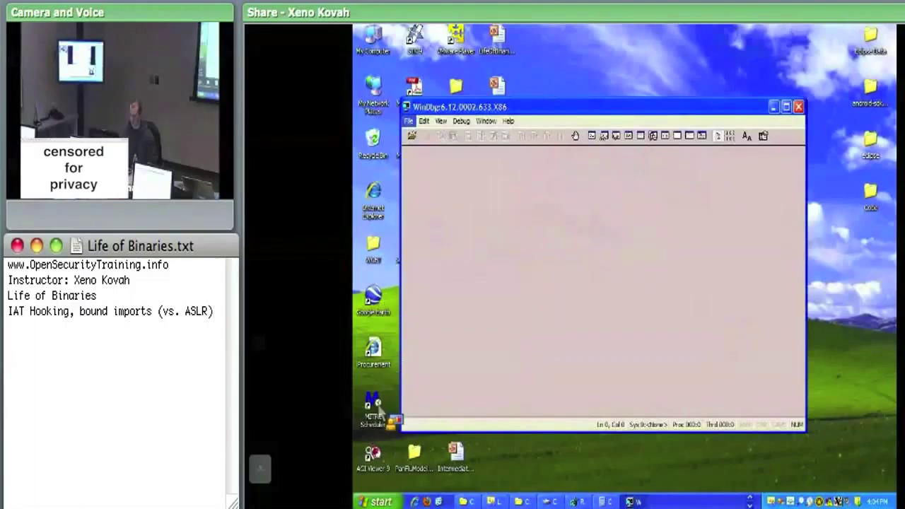
# - Launch Task Manager again and sort its processes by image name to look for calc.exe
pyautogui.press('super')
pyautogui.moveTo(434, 453)
pyautogui.press('super')
pyautogui.press('super')
pyautogui.press('r')
pyautogui.press('Return')
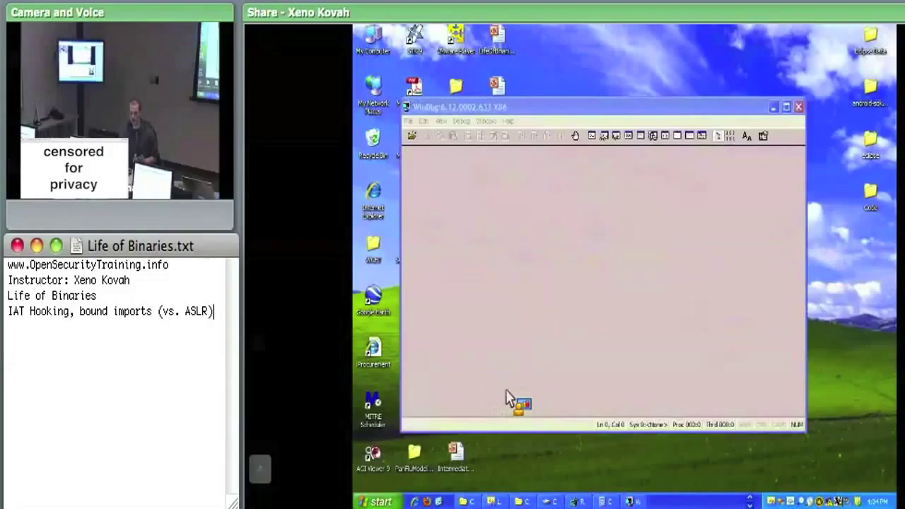
pyautogui.click(511, 180)
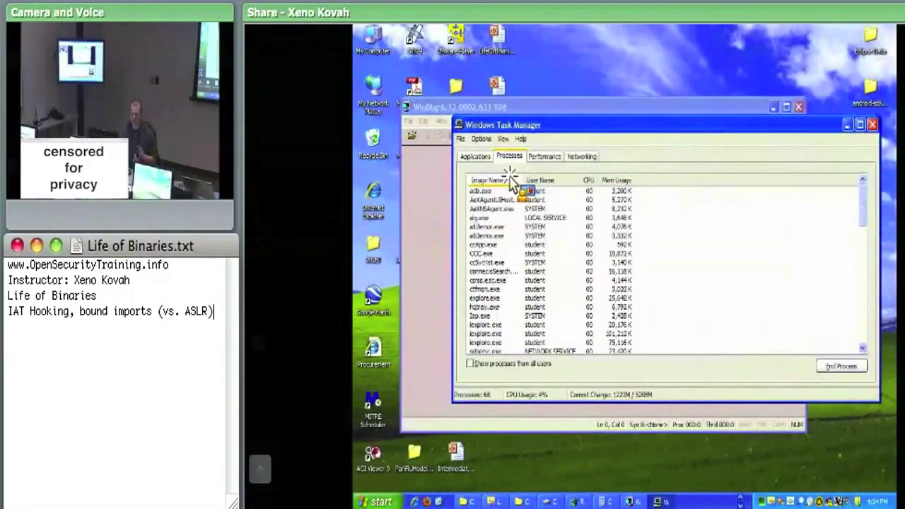
pyautogui.click(504, 180)
pyautogui.click(503, 181)
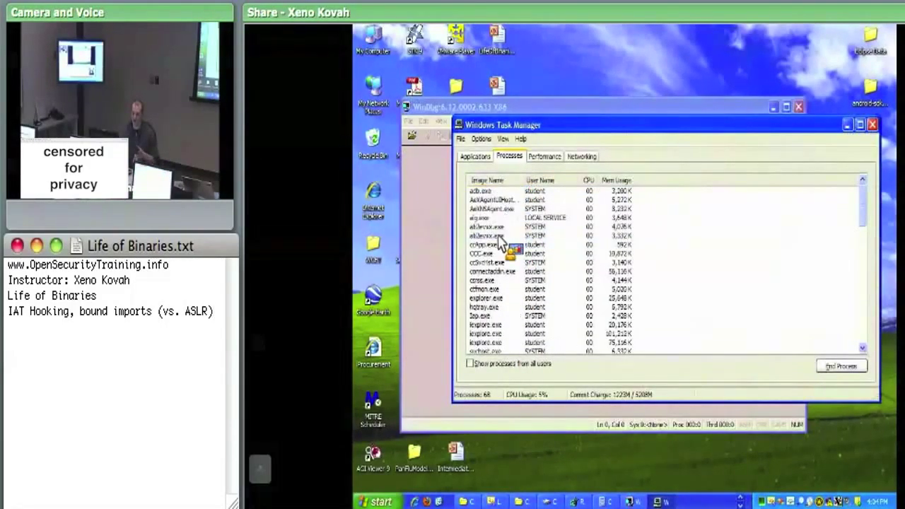
# - Move the Task Manager window aside and attach WinDbg to the running taskmgr.exe process, ID 3964
pyautogui.click(420, 113)
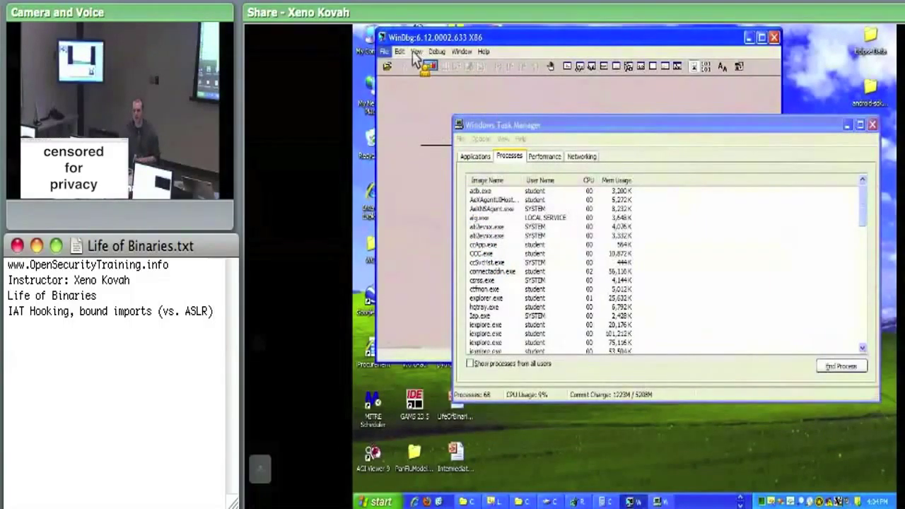
pyautogui.click(384, 51)
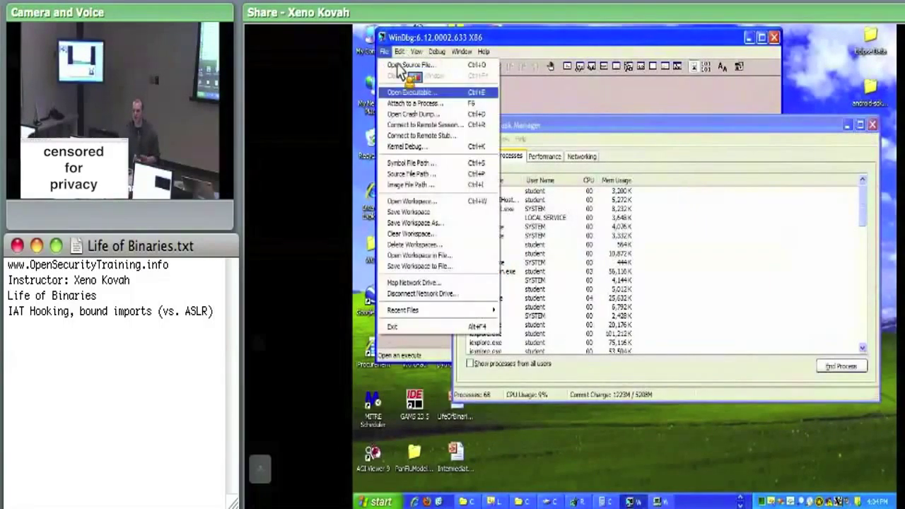
pyautogui.click(398, 107)
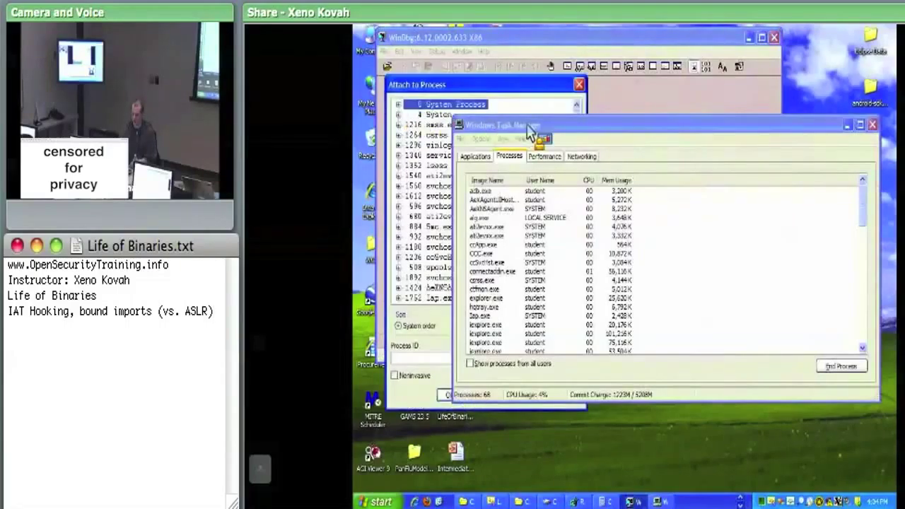
pyautogui.moveTo(530, 126); pyautogui.dragTo(639, 158)
pyautogui.moveTo(577, 122); pyautogui.dragTo(579, 279)
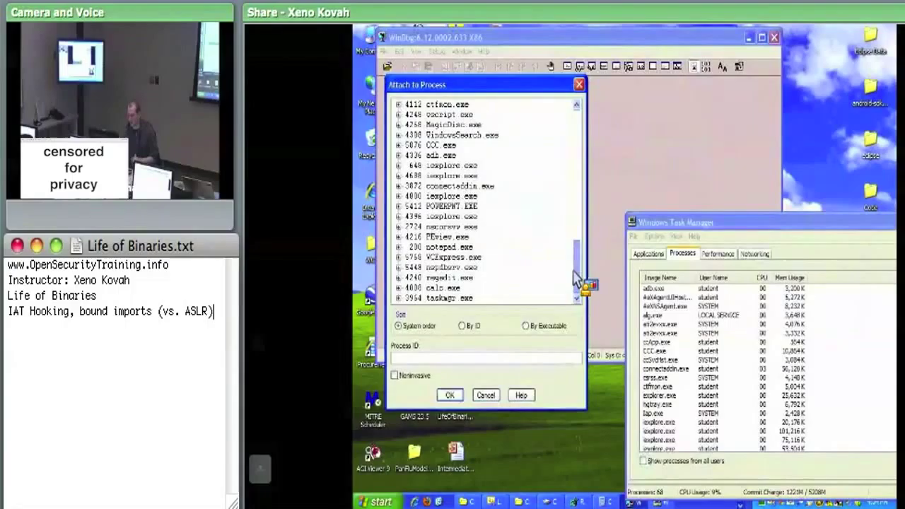
pyautogui.click(457, 299)
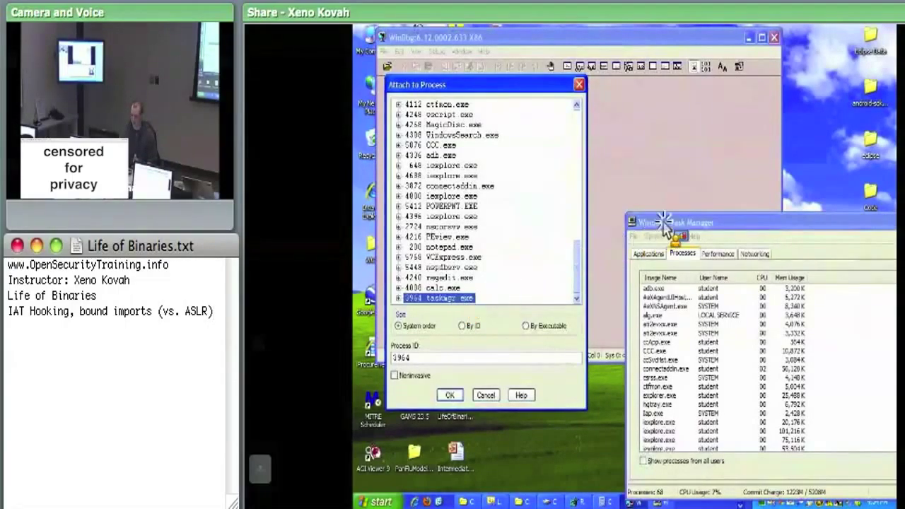
pyautogui.moveTo(658, 223); pyautogui.dragTo(640, 199)
pyautogui.click(504, 291)
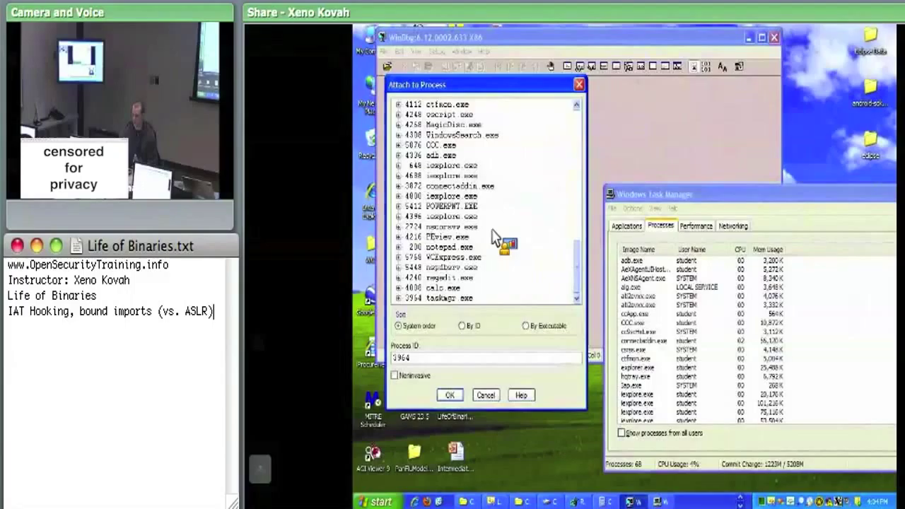
pyautogui.click(451, 395)
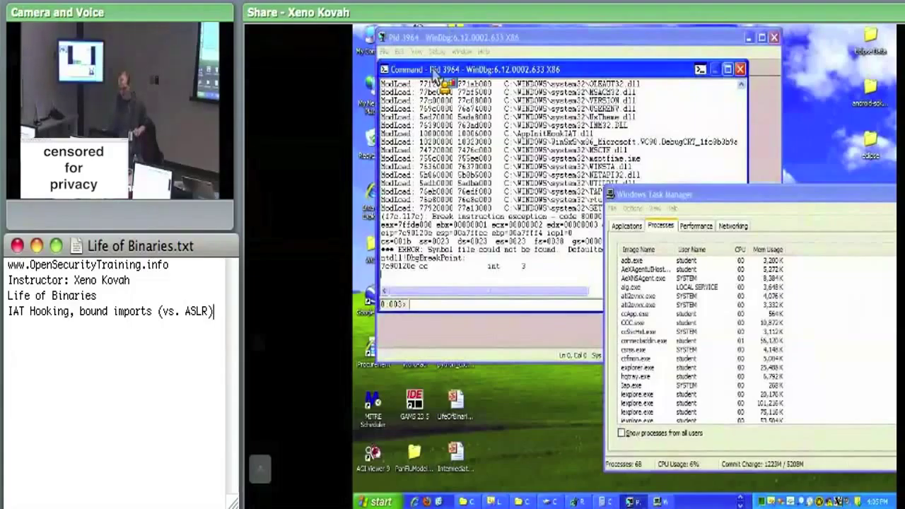
# - Clear the debugger and Task Manager windows off the desktop and start a fresh Task Manager with the taskmgr command
pyautogui.moveTo(606, 72); pyautogui.dragTo(605, 307)
pyautogui.moveTo(602, 200); pyautogui.dragTo(456, 329)
pyautogui.press('super+d')
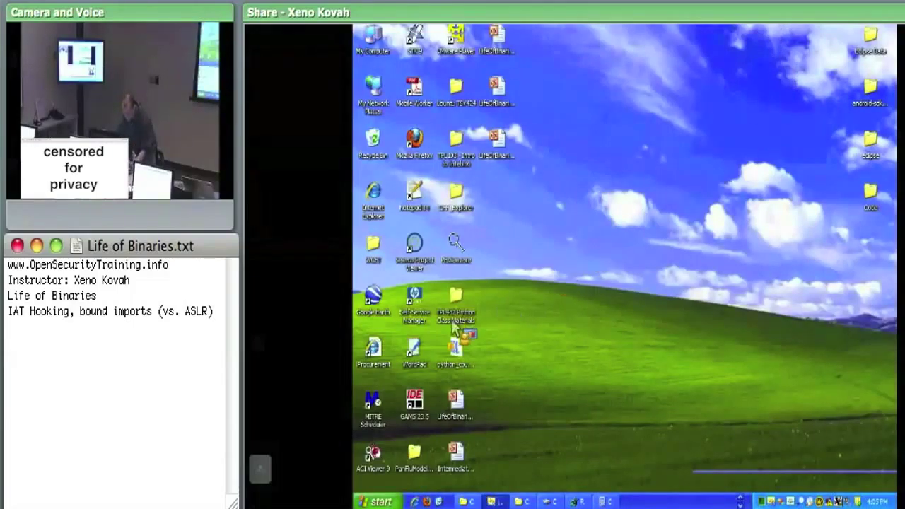
pyautogui.press('super')
pyautogui.click(478, 393)
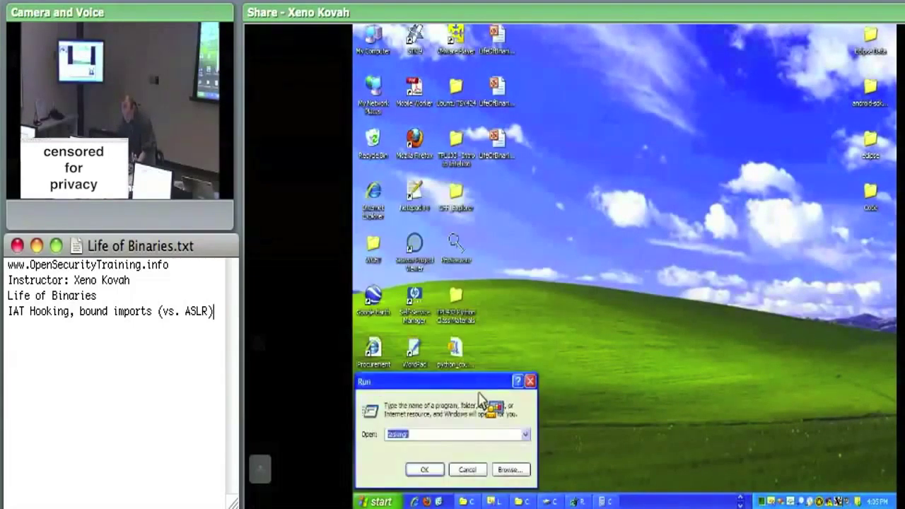
pyautogui.press('Return')
pyautogui.moveTo(470, 396); pyautogui.dragTo(388, 429)
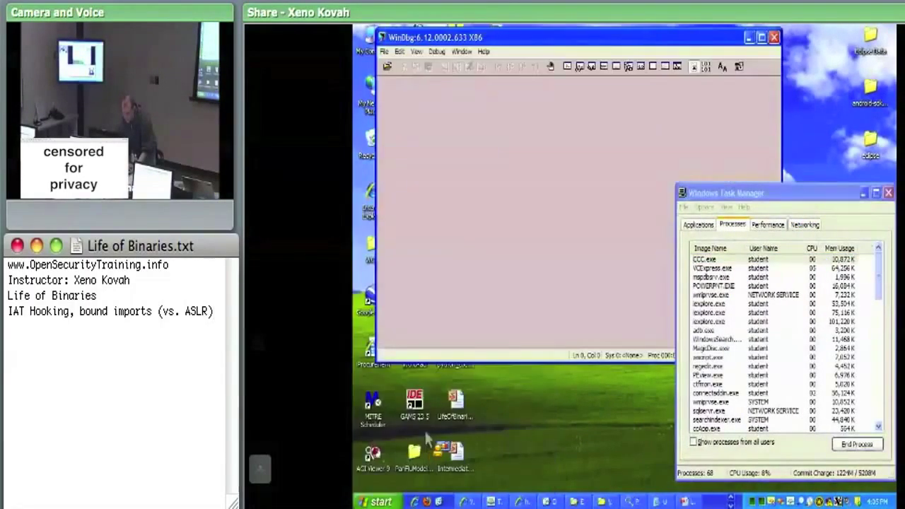
# - Attach WinDbg to the newly started taskmgr.exe process, ID 3128
pyautogui.hotkey('alt', 'f')
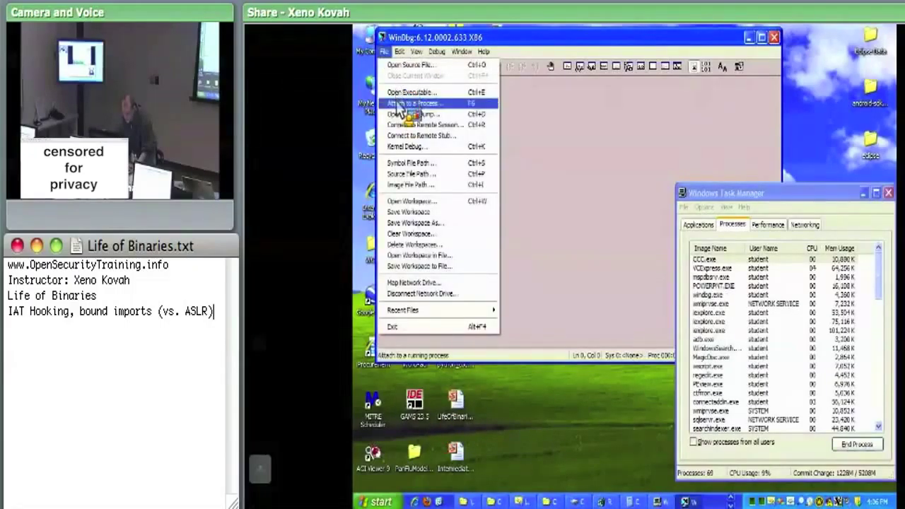
pyautogui.click(412, 103)
pyautogui.scroll(-4, 489, 247)
pyautogui.scroll(-5, 489, 247)
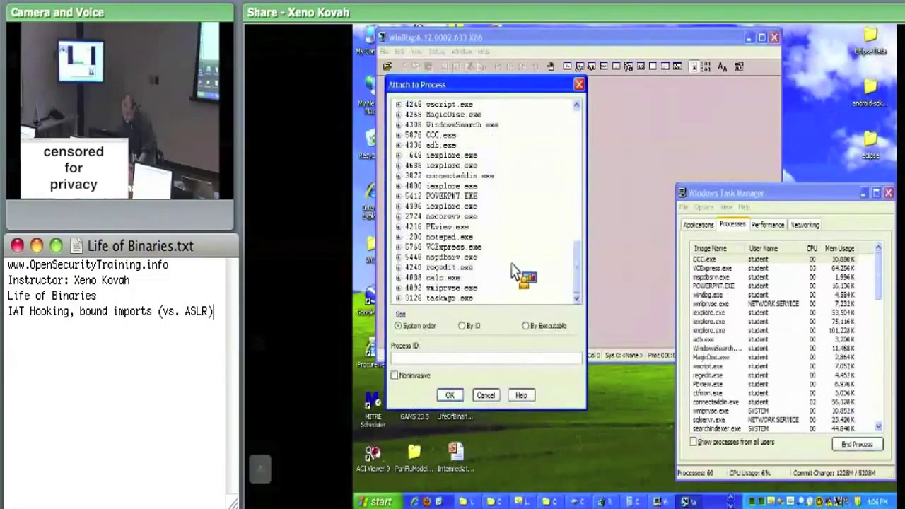
pyautogui.click(479, 297)
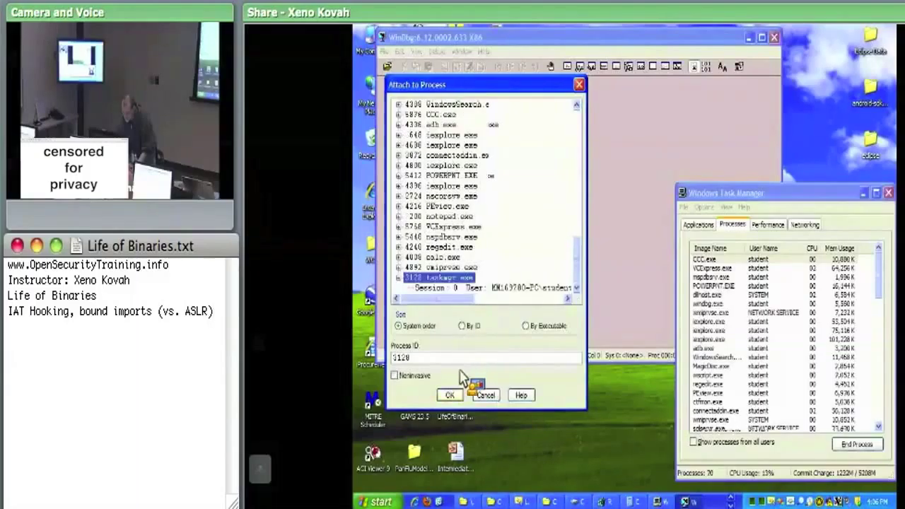
pyautogui.click(450, 395)
# - Move the WinDbg window clear of Task Manager and highlight the C:\AppInitHookIAT.dll path in the loaded-module output
pyautogui.moveTo(601, 39); pyautogui.dragTo(584, 39)
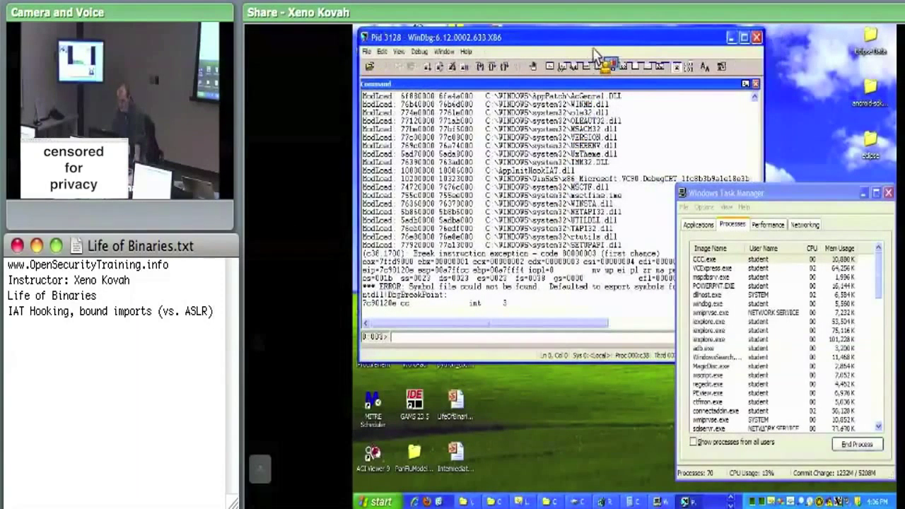
pyautogui.moveTo(575, 172); pyautogui.dragTo(480, 174)
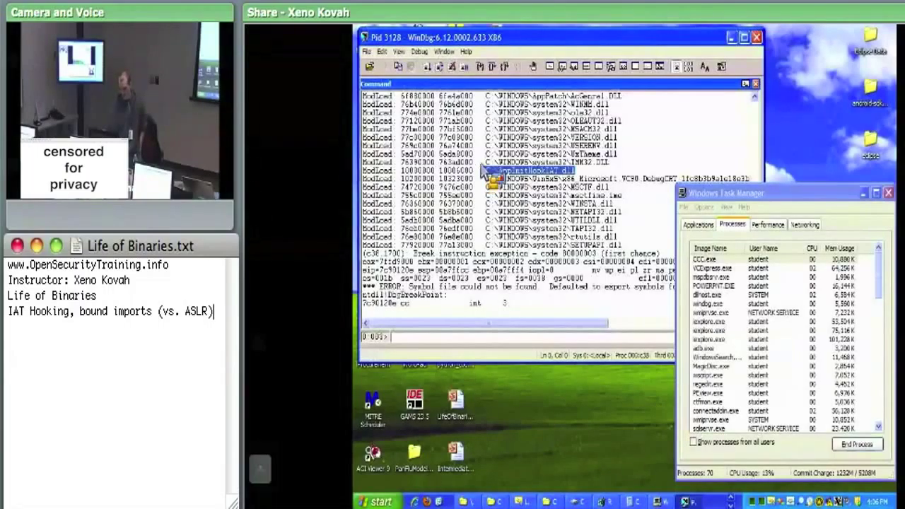
pyautogui.click(569, 234)
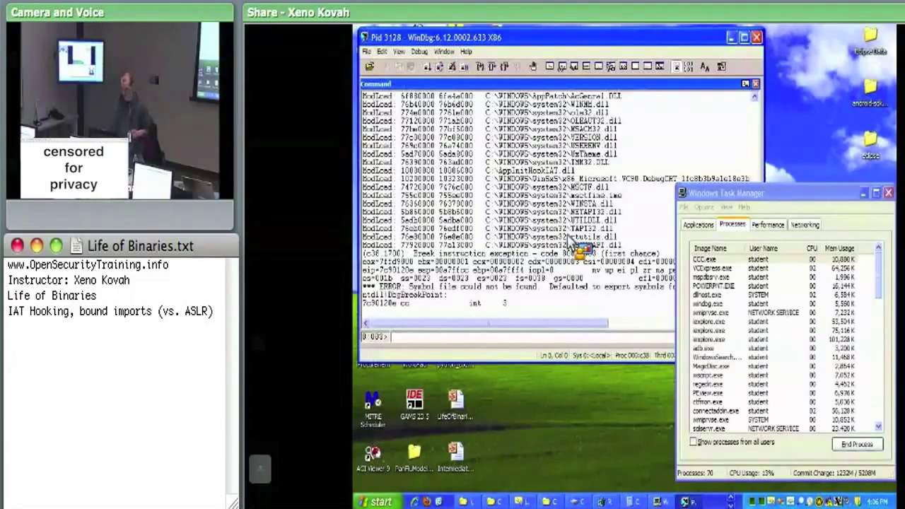
pyautogui.click(748, 191)
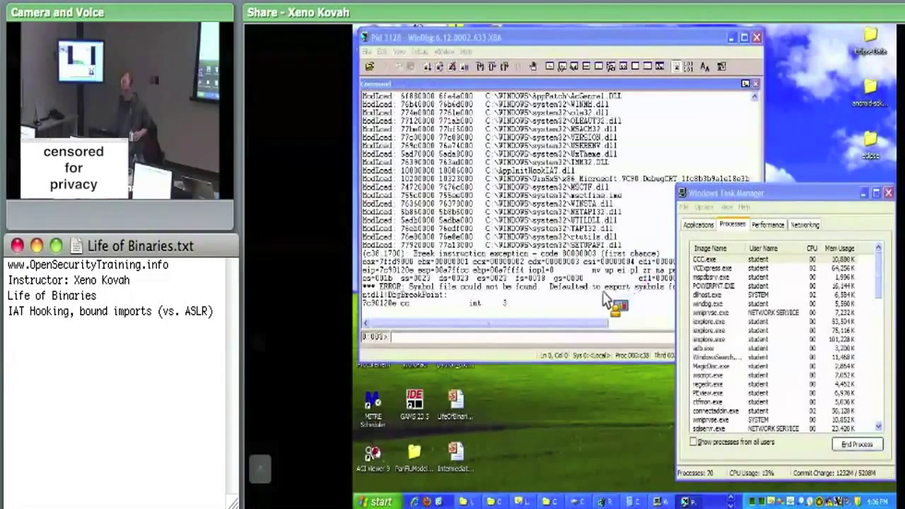
pyautogui.click(576, 334)
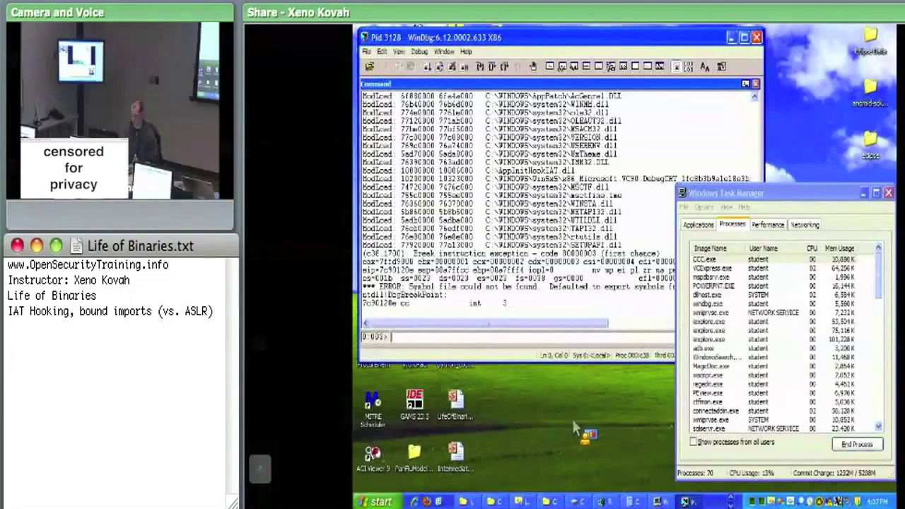
pyautogui.click(535, 397)
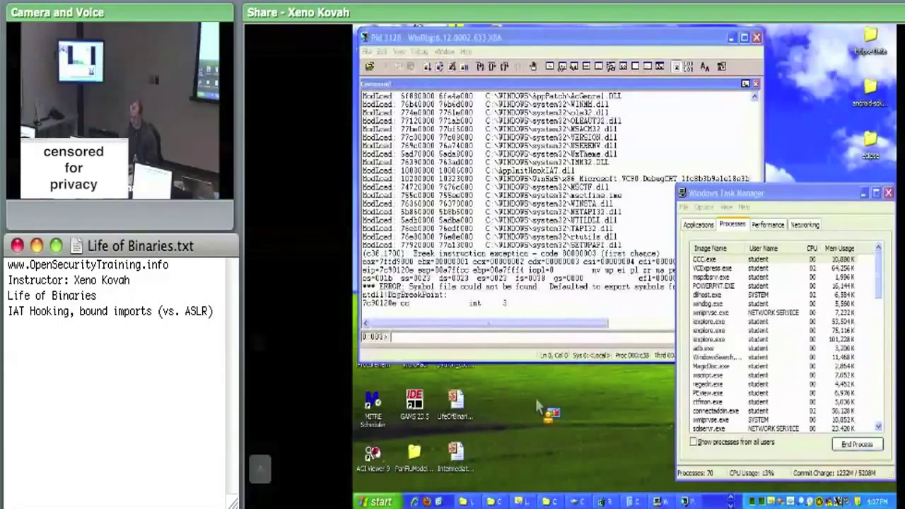
pyautogui.click(535, 357)
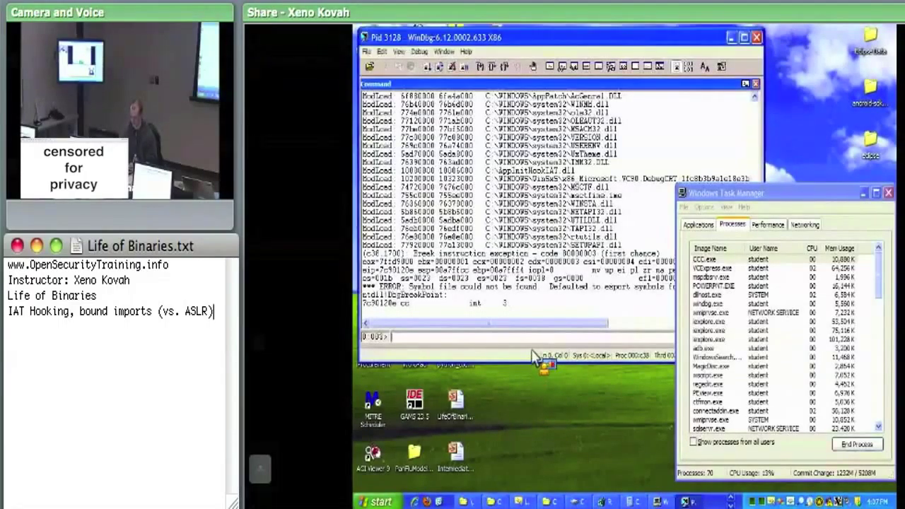
# - Launch PEview with the peview command and clear the WinDbg window off the desktop
pyautogui.click(385, 500)
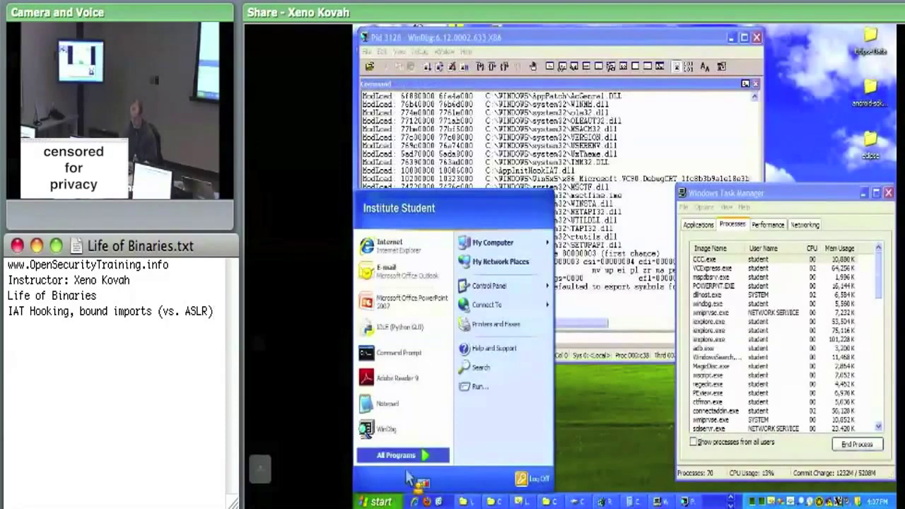
pyautogui.click(480, 387)
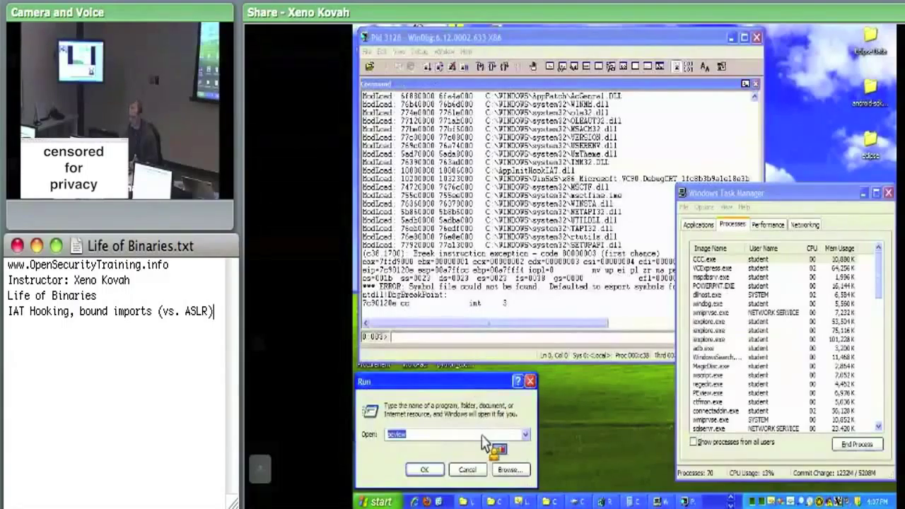
pyautogui.click(476, 470)
pyautogui.click(732, 37)
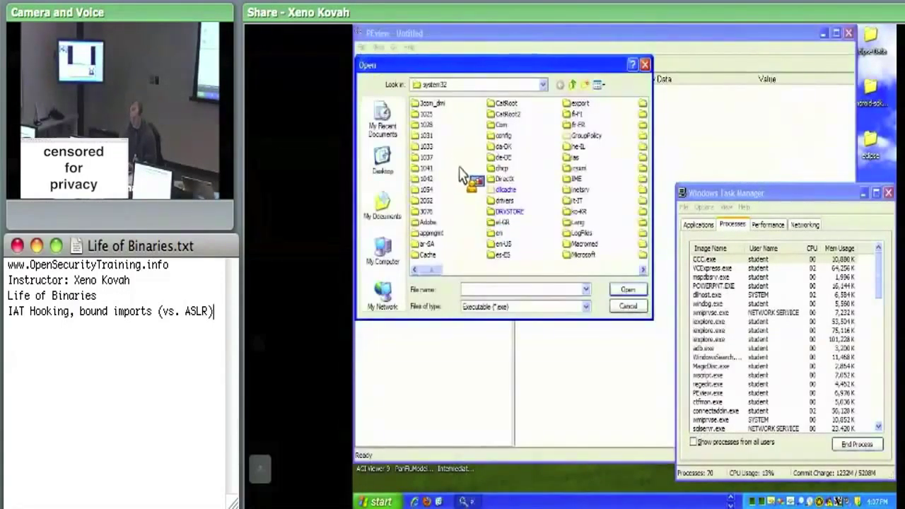
# - Open taskmgr.exe from the system32 folder in PEview
pyautogui.write('task')
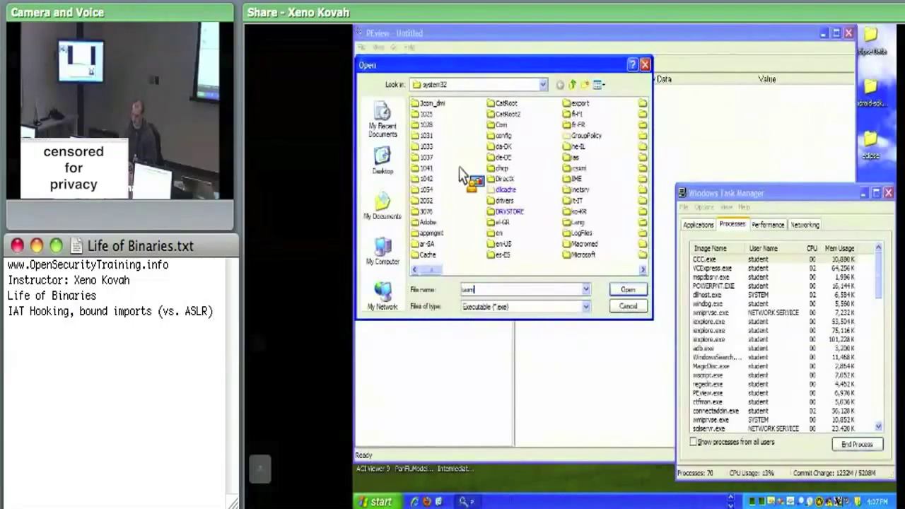
pyautogui.press('Down')
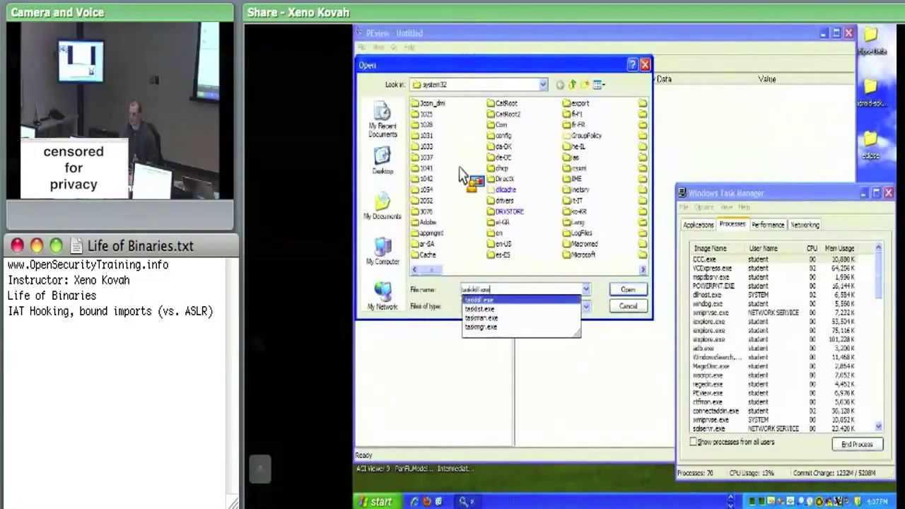
pyautogui.press('Down')
pyautogui.press('Down')
pyautogui.press('Down')
pyautogui.press('Up')
pyautogui.press('Up')
pyautogui.press('Down')
pyautogui.press('Down')
pyautogui.click(507, 328)
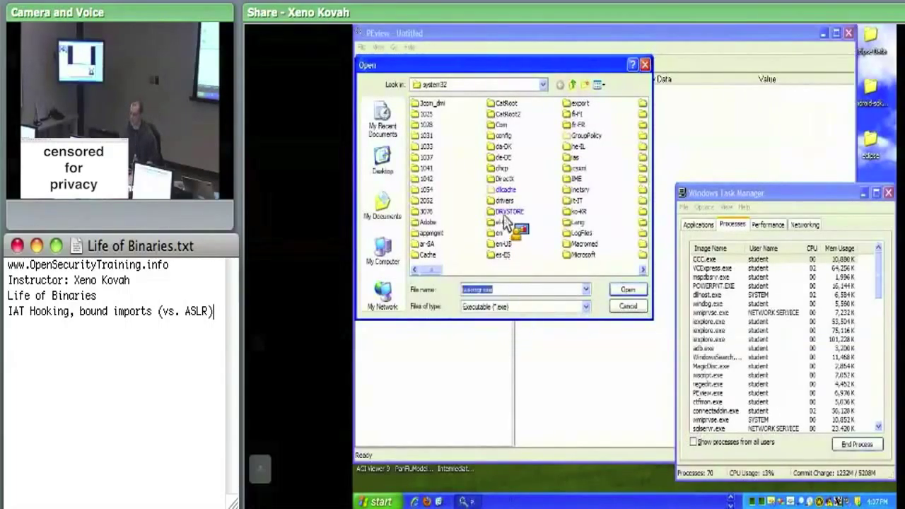
pyautogui.click(499, 85)
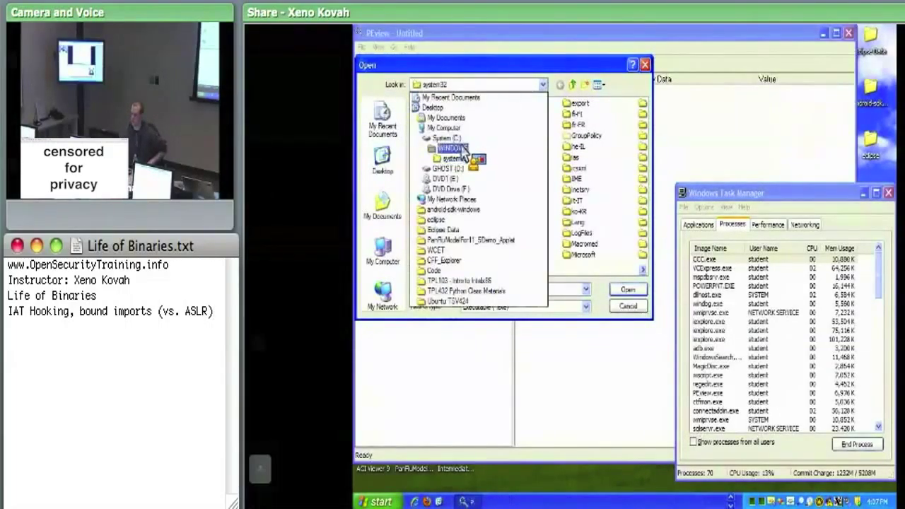
pyautogui.click(580, 291)
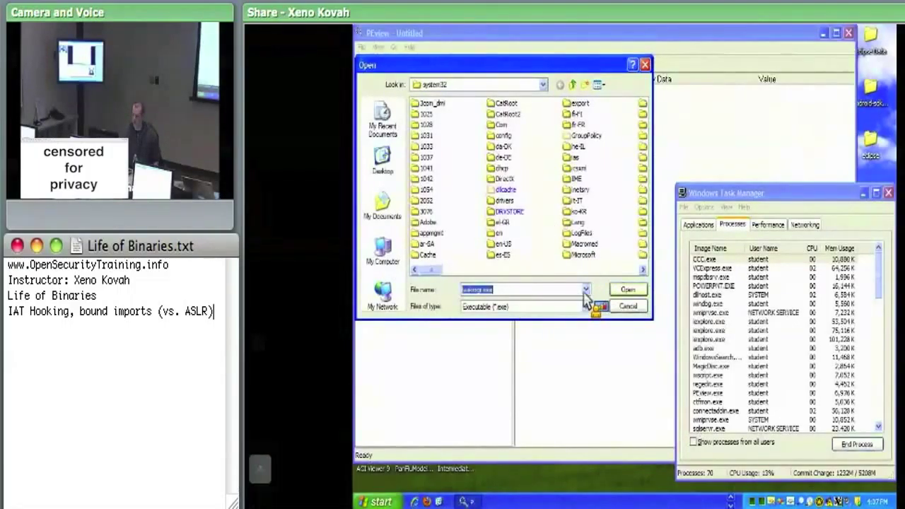
pyautogui.click(614, 290)
# - Display the IMPORT Address Table under SECTION .text and shift the PEview window so its Value column is readable beside Task Manager
pyautogui.doubleClick(406, 185)
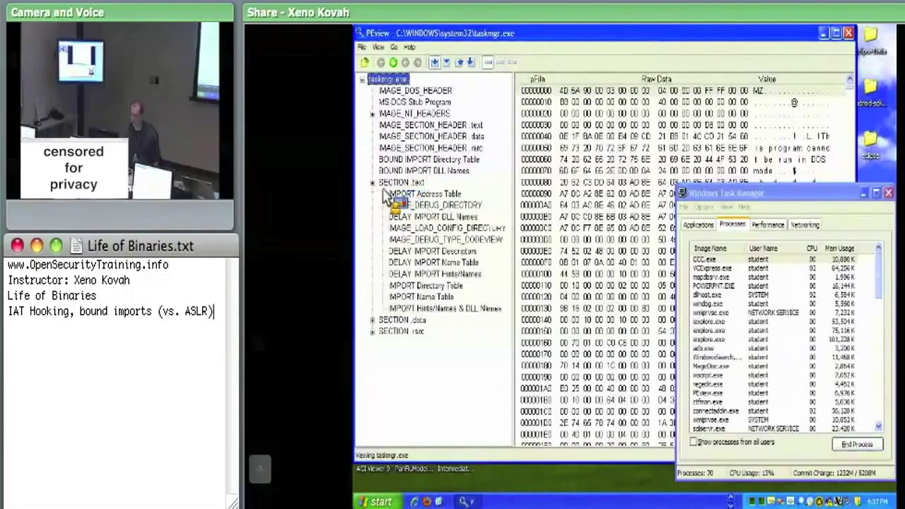
pyautogui.click(433, 196)
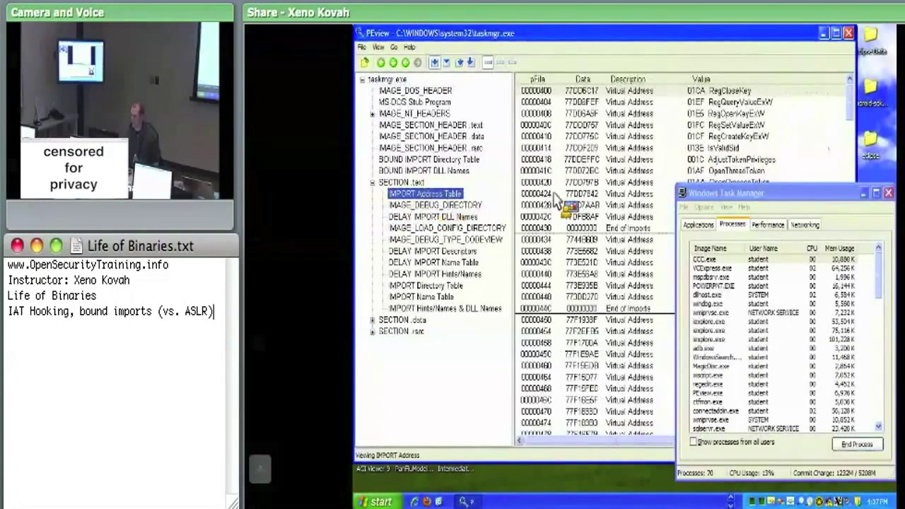
pyautogui.moveTo(712, 51); pyautogui.dragTo(577, 27)
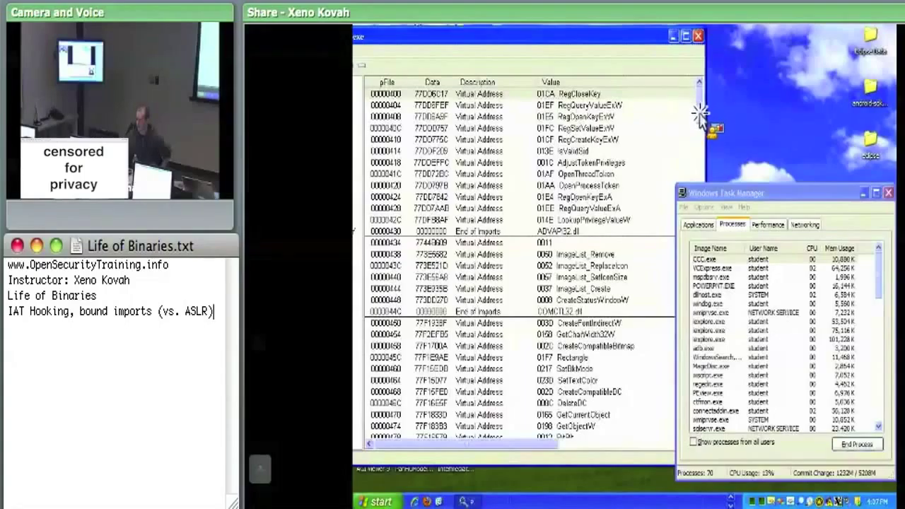
# - Look through the import address table to the ntdll.dll imports and select the NtQuerySystemInformation entry
pyautogui.moveTo(700, 145); pyautogui.dragTo(700, 95)
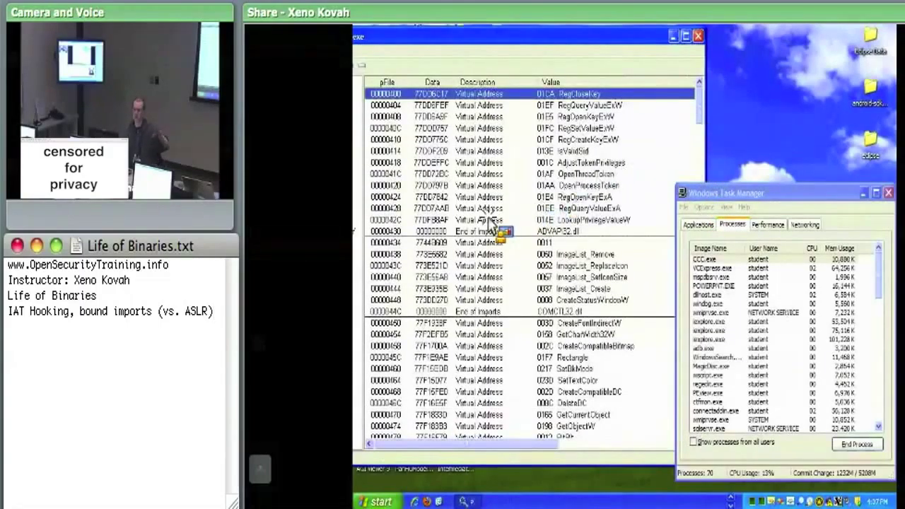
pyautogui.click(453, 232)
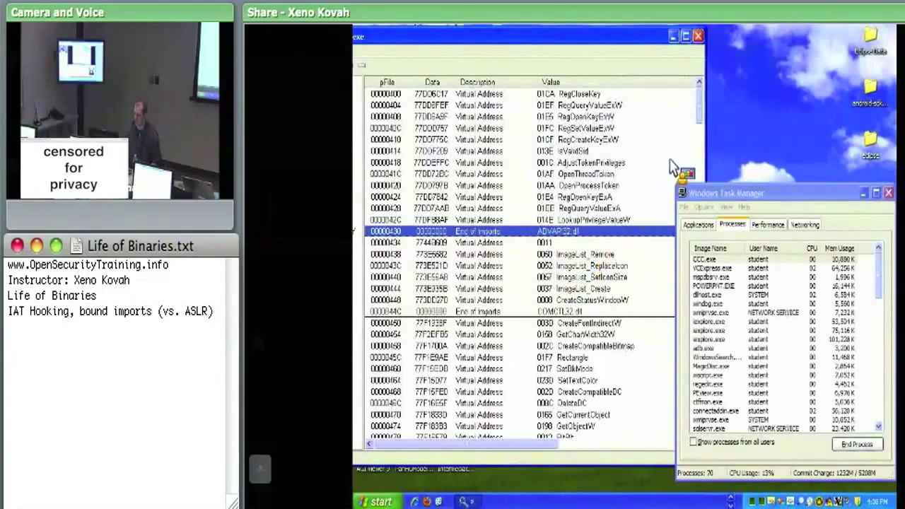
pyautogui.click(698, 125)
pyautogui.moveTo(697, 120); pyautogui.dragTo(572, 368)
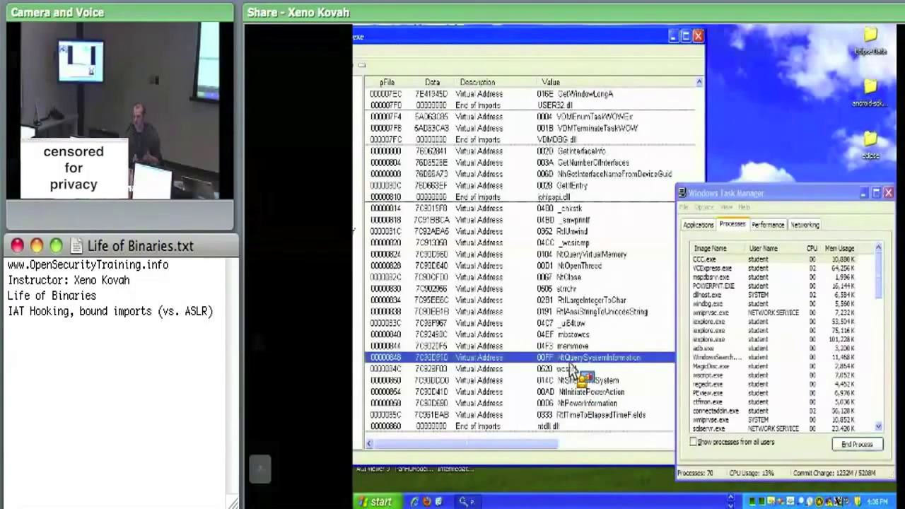
# - Switch the import address table from file offsets to RVA addresses, keeping the NtQuerySystemInformation entry in view
pyautogui.moveTo(573, 367); pyautogui.dragTo(597, 41)
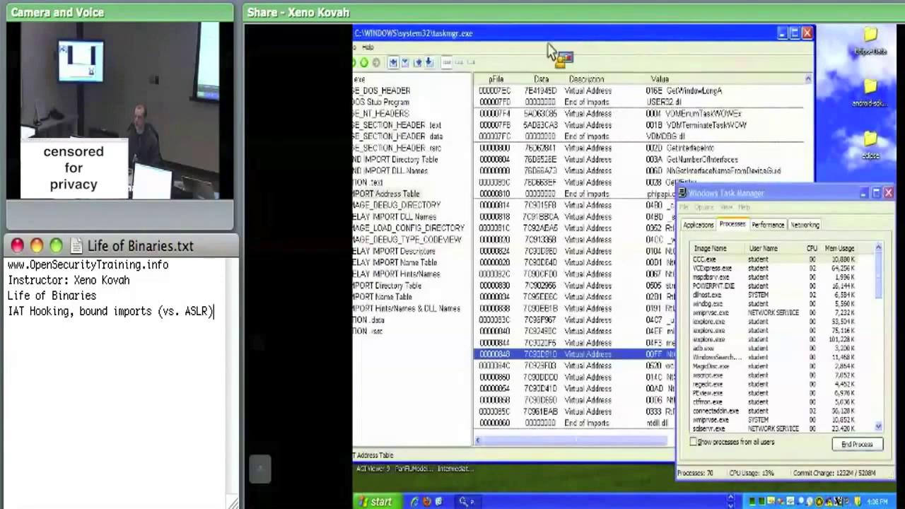
pyautogui.moveTo(457, 60); pyautogui.dragTo(422, 63)
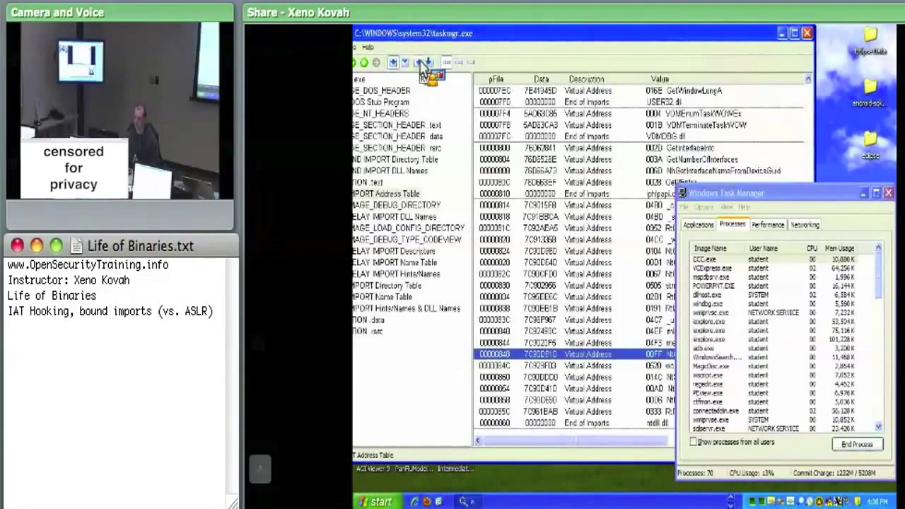
pyautogui.moveTo(422, 64); pyautogui.dragTo(544, 35)
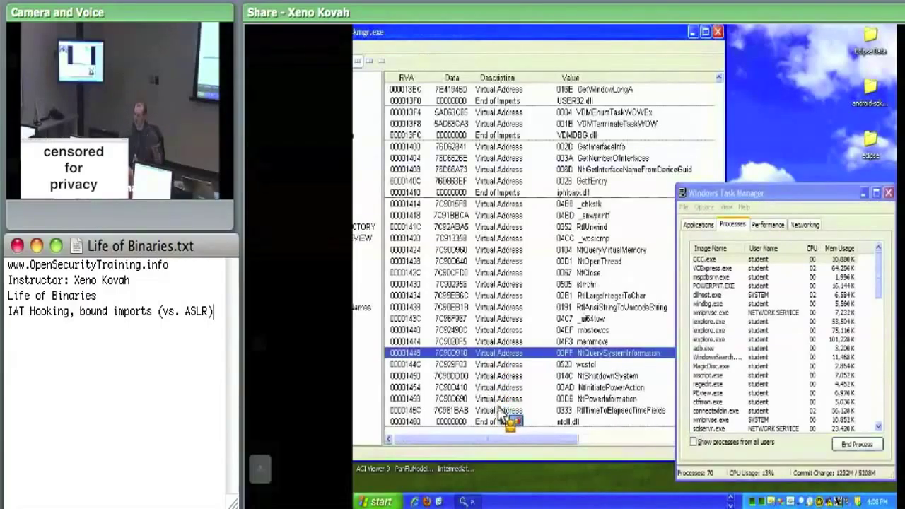
# - Return to WinDbg and copy the taskmgr.exe base address 1000000 from the start of the loaded-module output
pyautogui.click(734, 499)
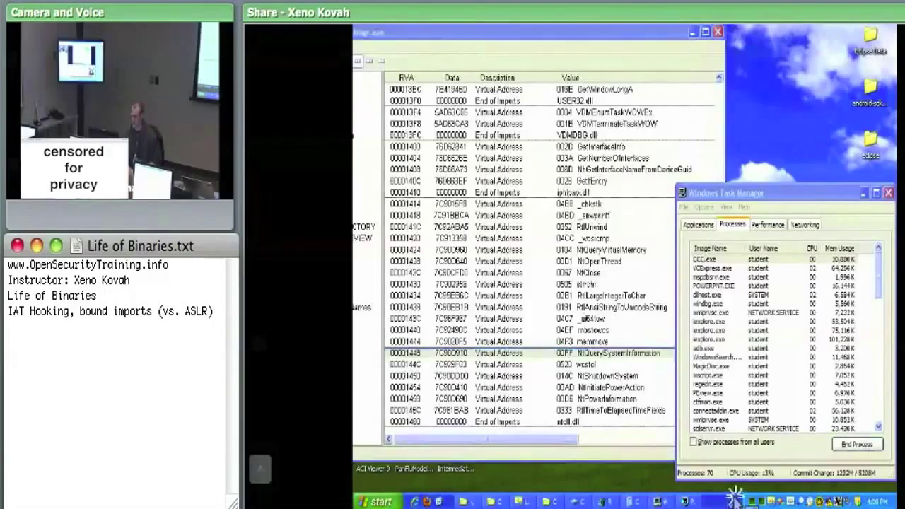
pyautogui.moveTo(686, 501); pyautogui.dragTo(755, 110)
pyautogui.scroll(4, 757, 103)
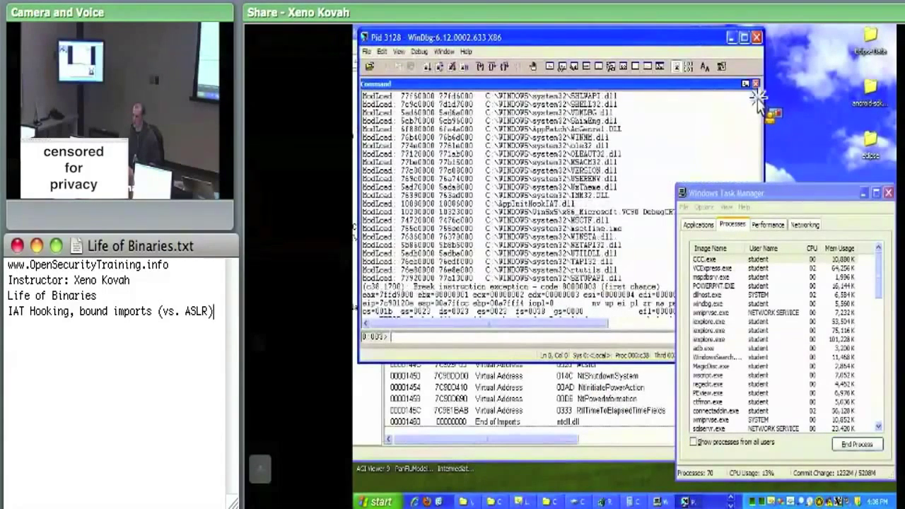
pyautogui.scroll(3, 757, 103)
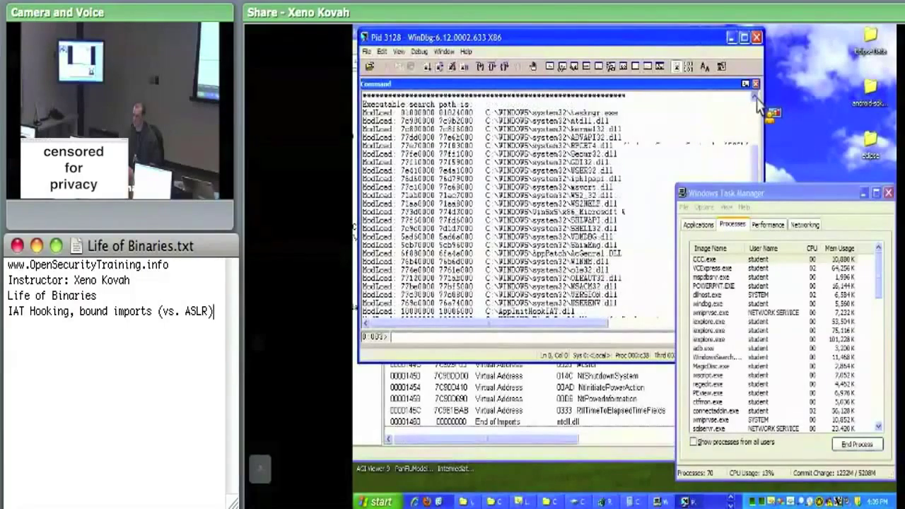
pyautogui.doubleClick(432, 113)
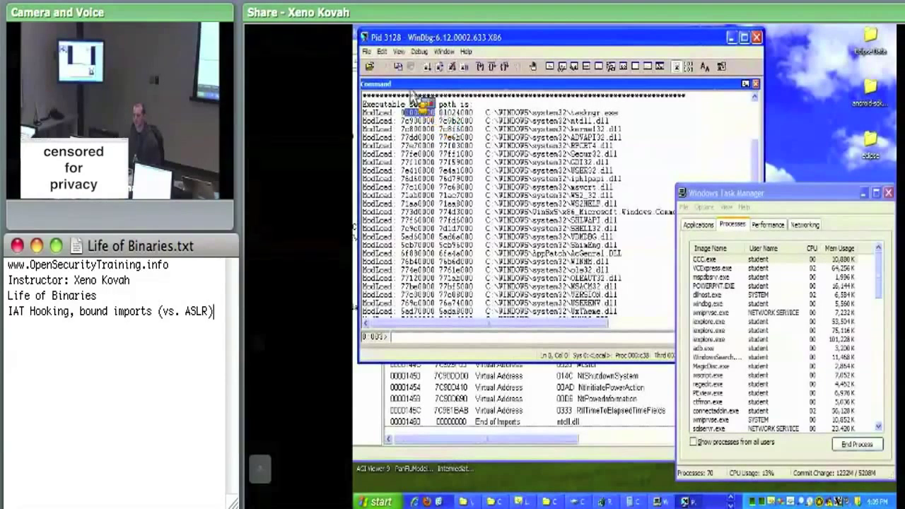
pyautogui.click(368, 53)
pyautogui.moveTo(382, 52)
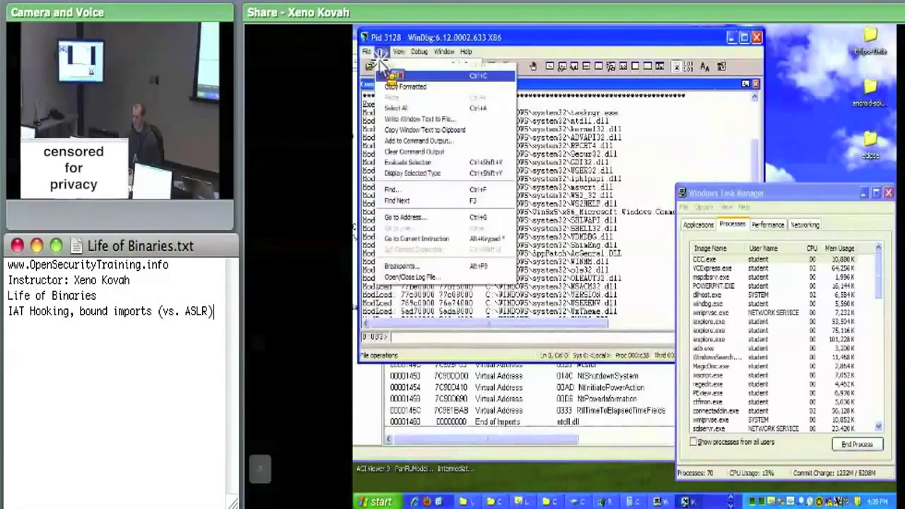
pyautogui.click(392, 76)
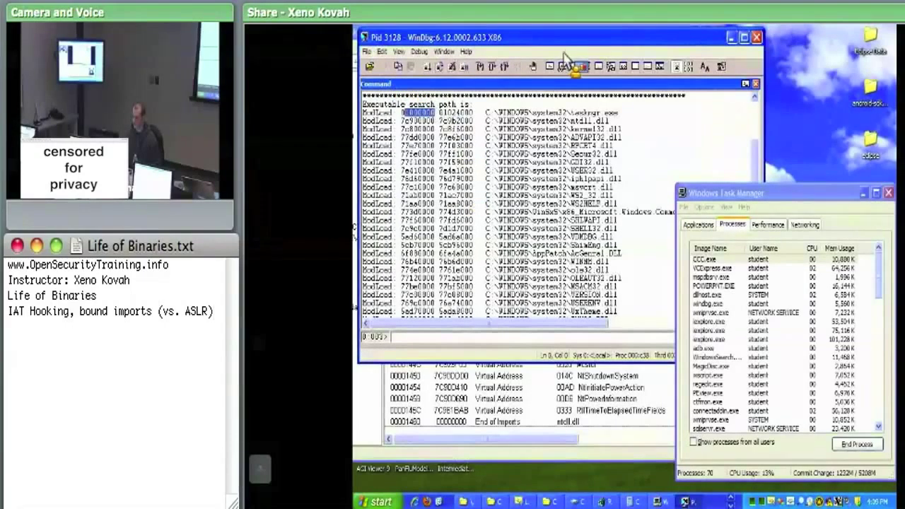
# - Open a Memory window in the debugger and view the address 1000000+1148
pyautogui.click(600, 66)
pyautogui.moveTo(606, 65); pyautogui.dragTo(571, 197)
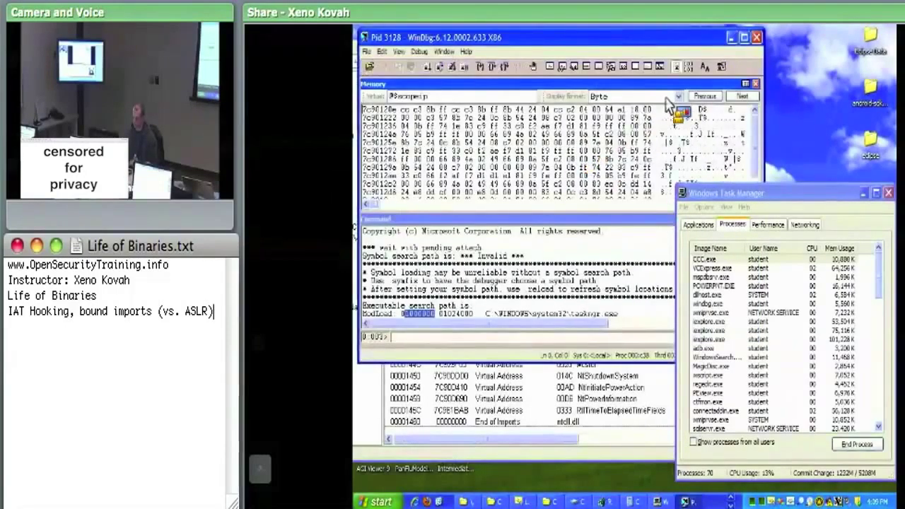
pyautogui.moveTo(532, 87); pyautogui.dragTo(369, 99)
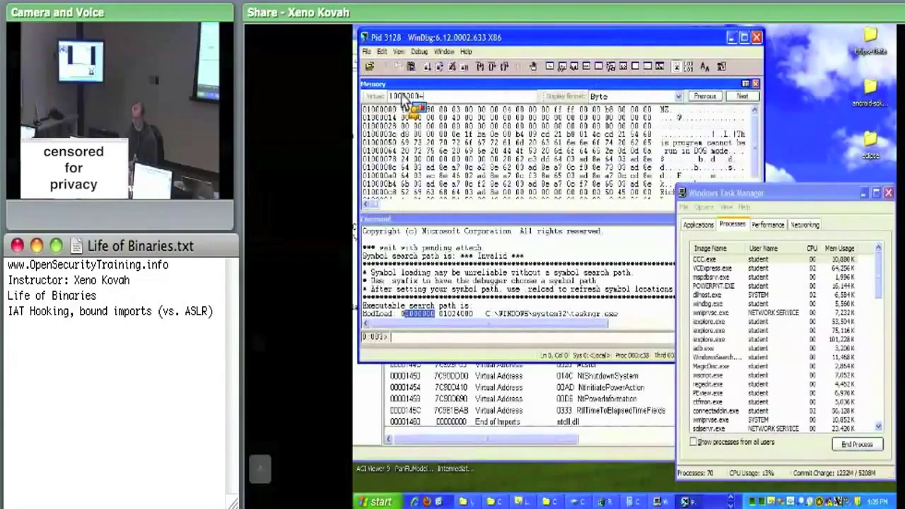
pyautogui.write('+1148')
pyautogui.press('Return')
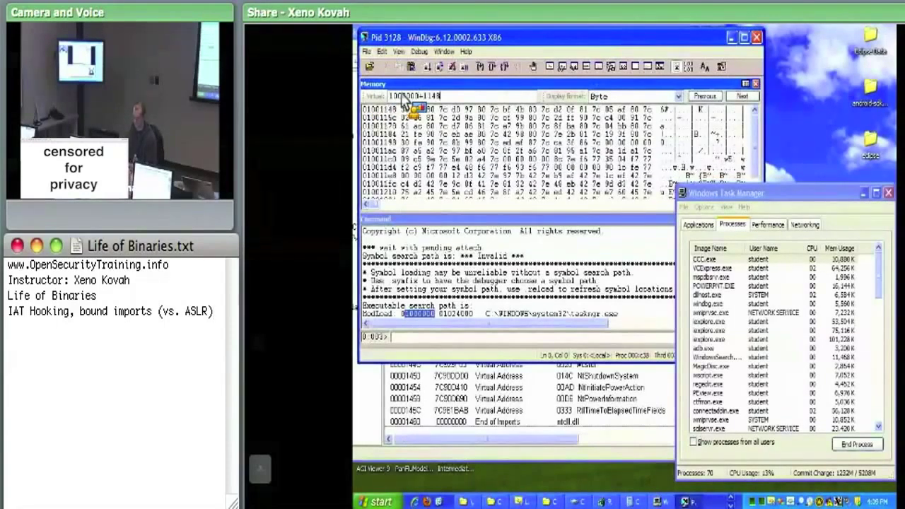
# - Correct the address shown in the Memory window to 1000000+1448
pyautogui.press('Left')
pyautogui.press('Left')
pyautogui.press('Left')
pyautogui.press('BackSpace')
pyautogui.press('Return')
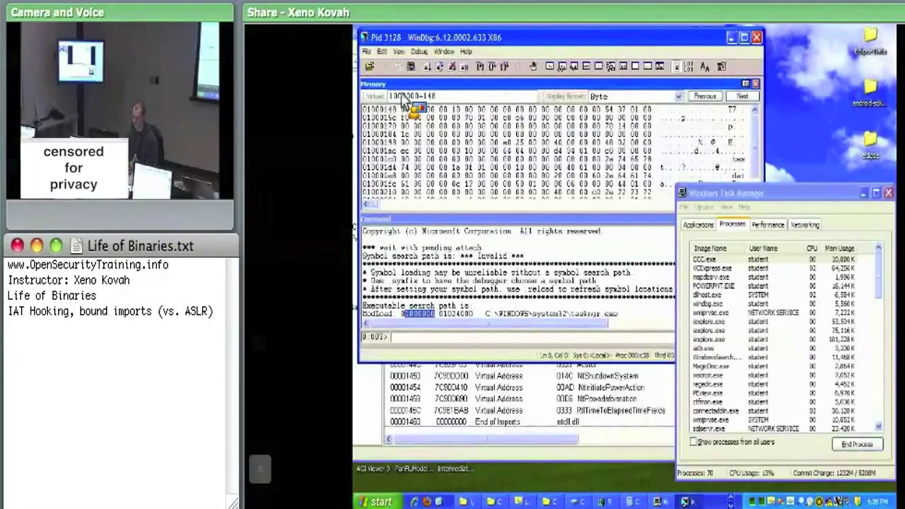
pyautogui.press('BackSpace')
pyautogui.press('Return')
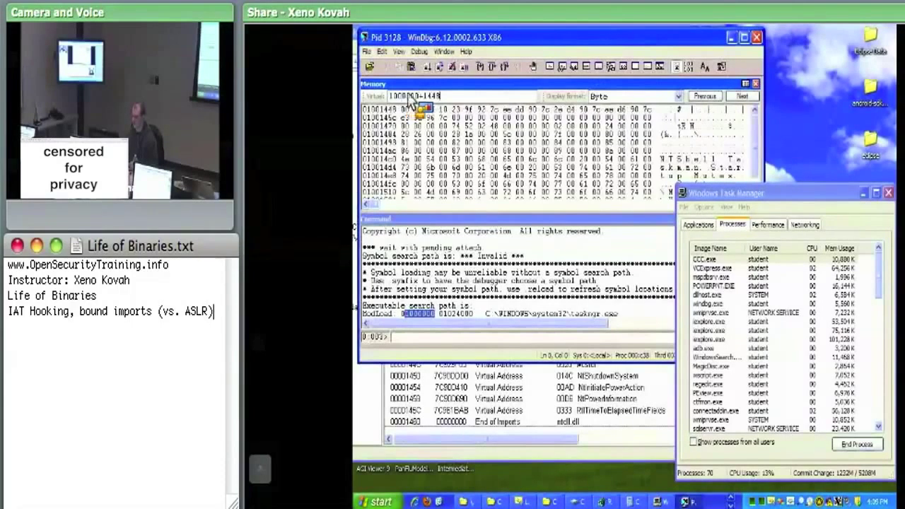
# - Set the memory display format to Long Hex and highlight the first value stored at 01001448
pyautogui.click(612, 98)
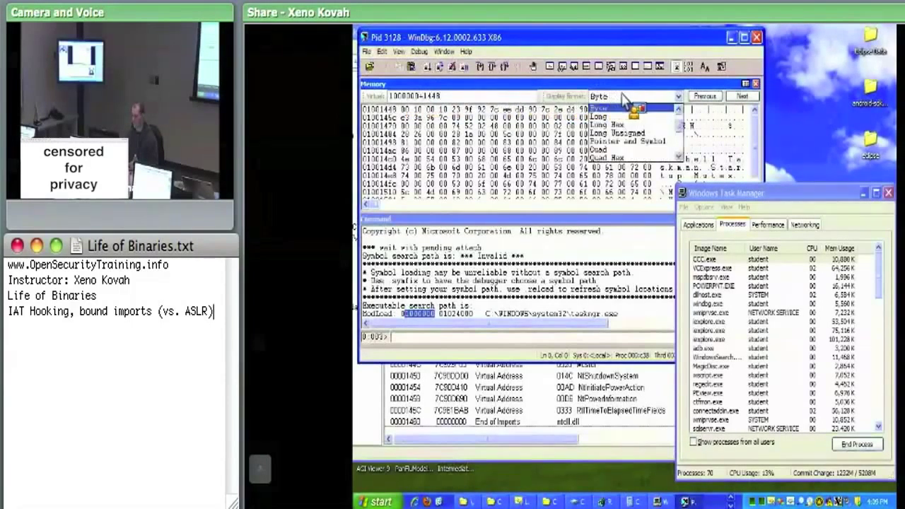
pyautogui.click(622, 124)
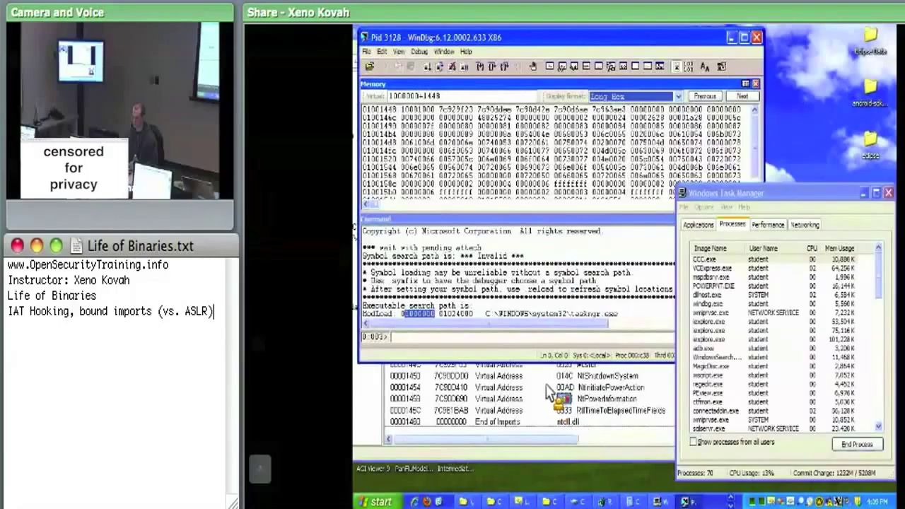
pyautogui.click(622, 303)
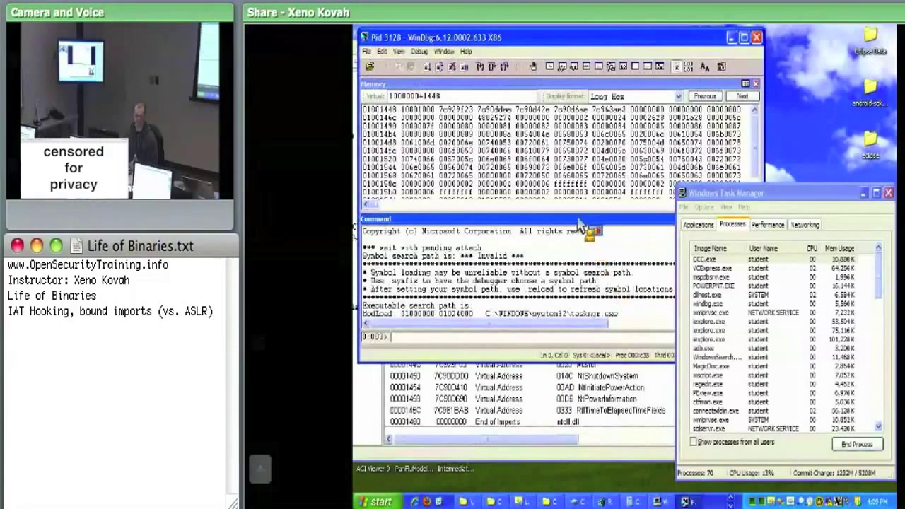
pyautogui.doubleClick(430, 111)
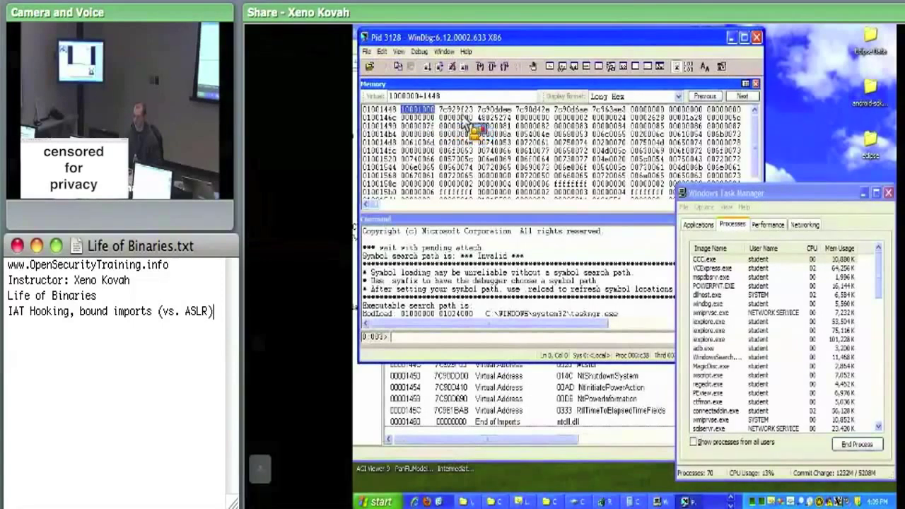
# - Highlight the address range and path of AppInitHookIAT.dll in the module output and compare it with the first value at 01001448
pyautogui.click(495, 226)
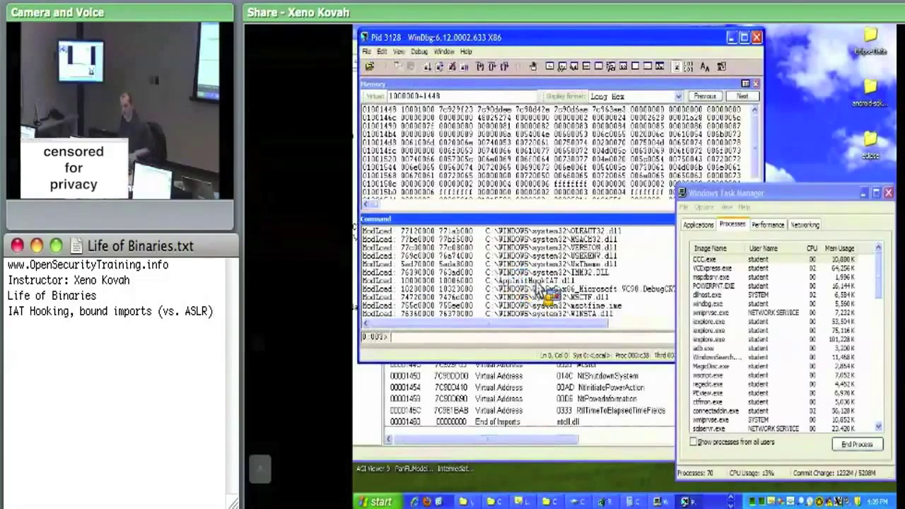
pyautogui.moveTo(573, 280); pyautogui.dragTo(425, 284)
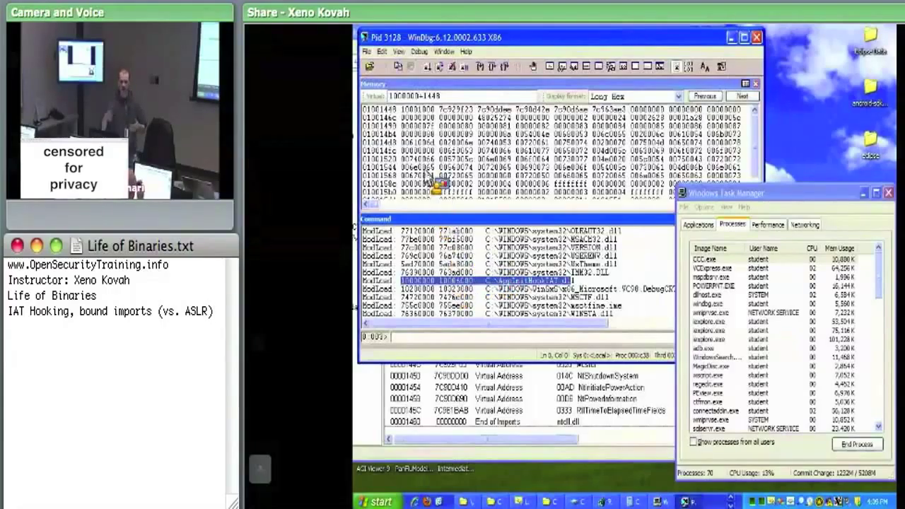
pyautogui.click(438, 122)
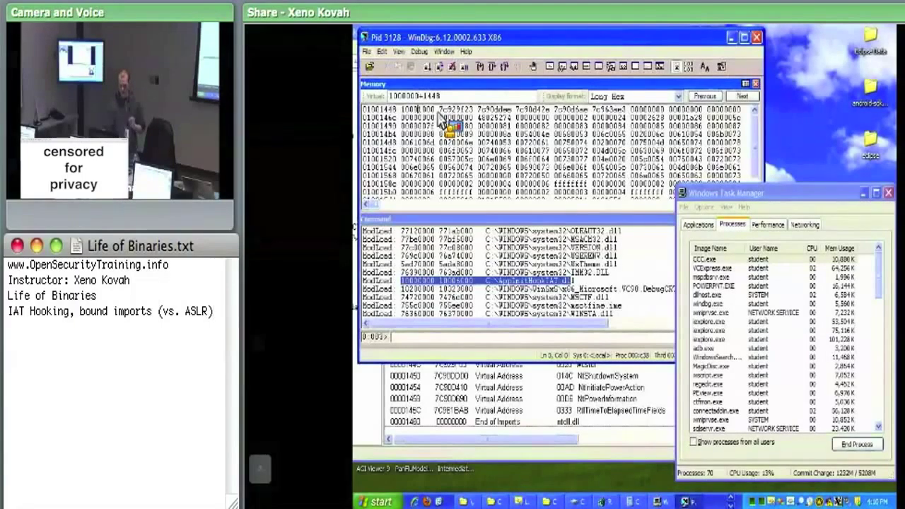
# - Check the NtQuerySystemInformation entry in PEview, then view the address 1000000+1440 in WinDbg's Memory window
pyautogui.click(562, 371)
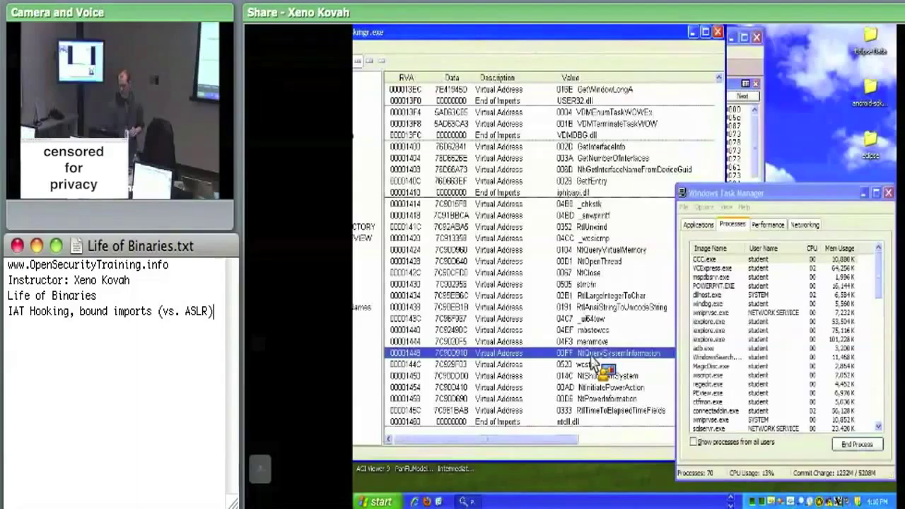
pyautogui.click(739, 89)
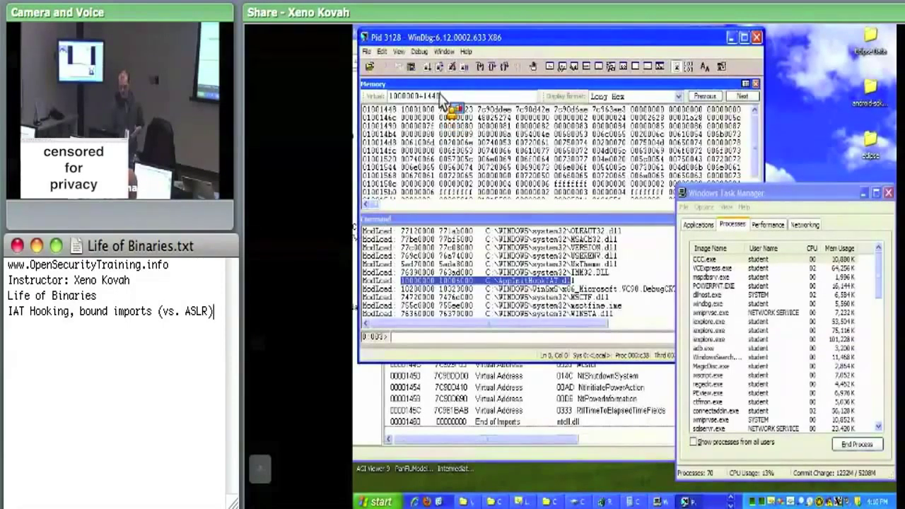
pyautogui.press('BackSpace')
pyautogui.write('0')
pyautogui.press('Return')
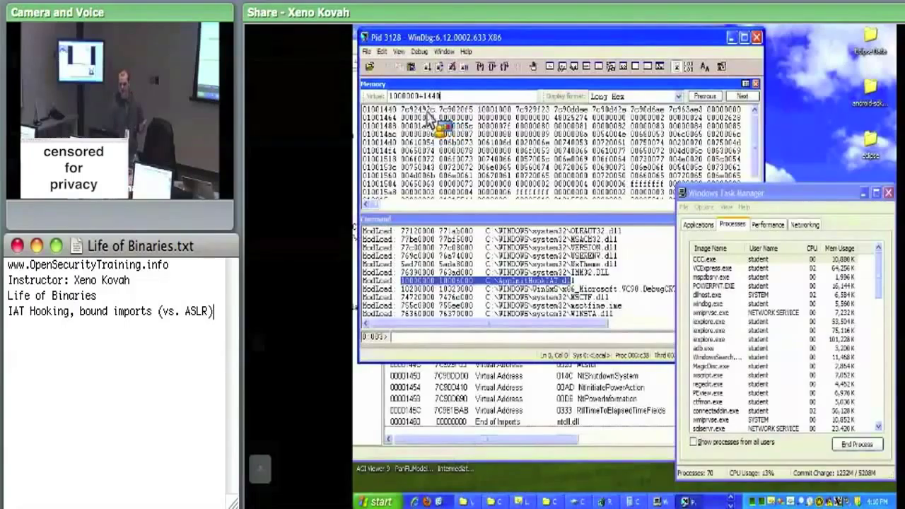
# - Highlight the first value, the hooked third value and the terminating zero entry in the memory row at 01001440 to compare them
pyautogui.doubleClick(427, 113)
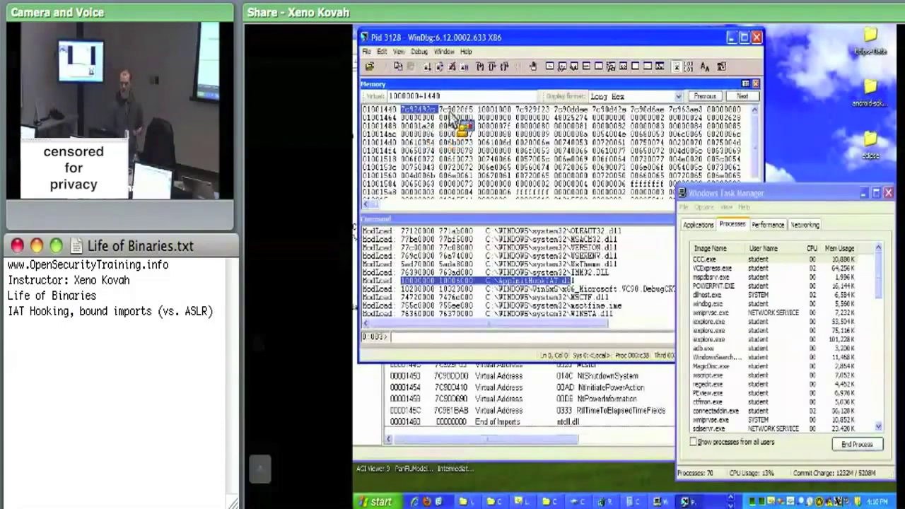
pyautogui.doubleClick(495, 111)
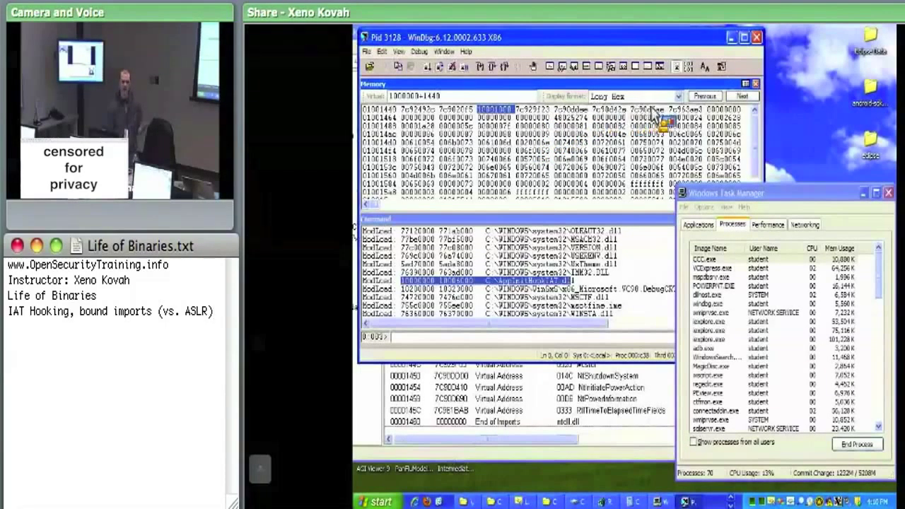
pyautogui.click(704, 117)
pyautogui.doubleClick(722, 110)
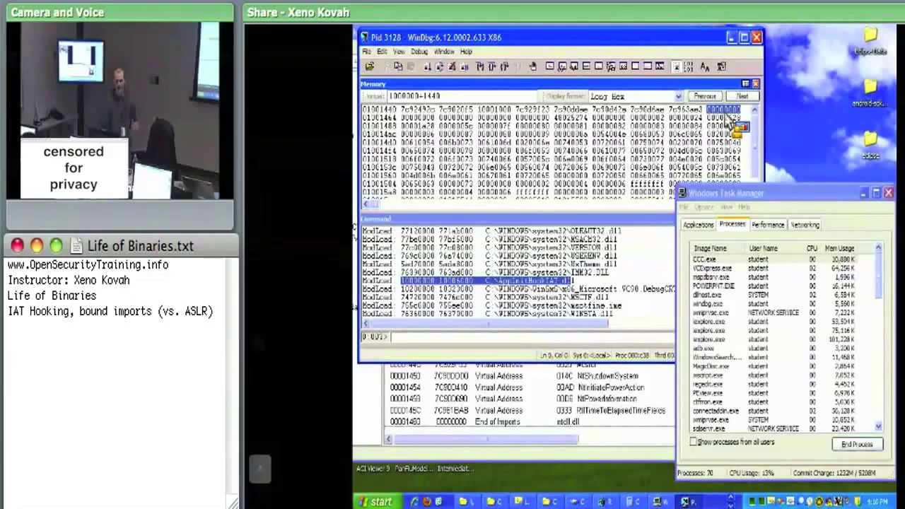
pyautogui.doubleClick(505, 111)
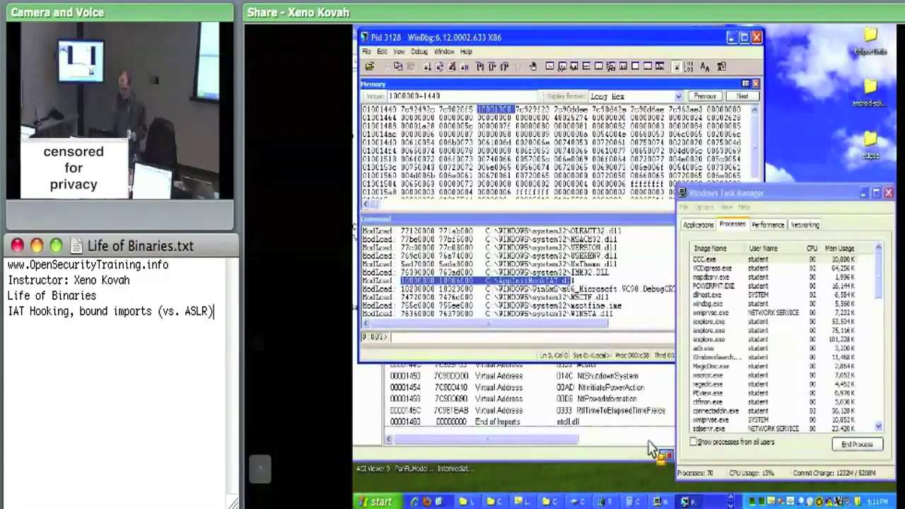
pyautogui.click(524, 501)
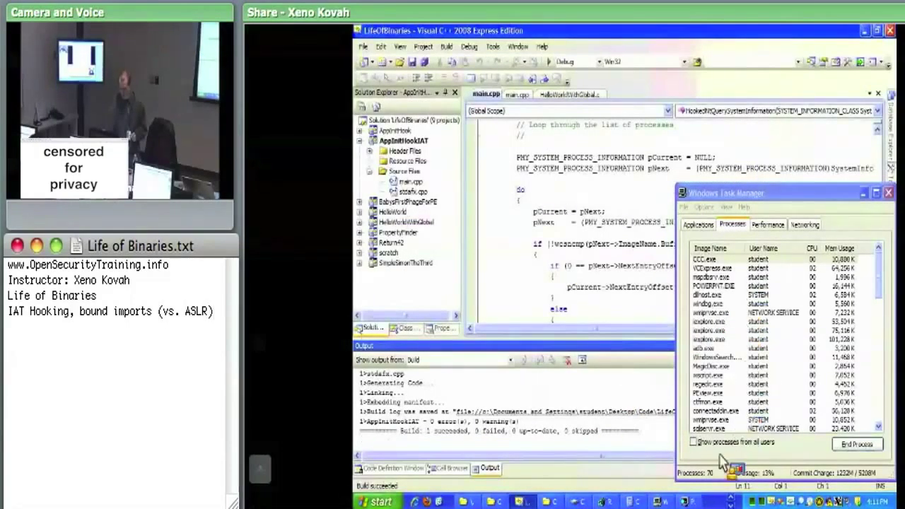
pyautogui.click(686, 501)
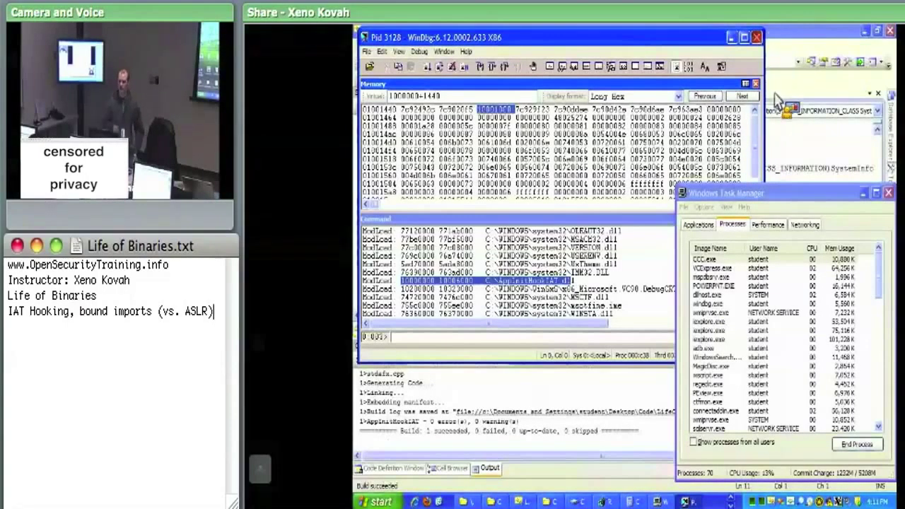
pyautogui.press('super+d')
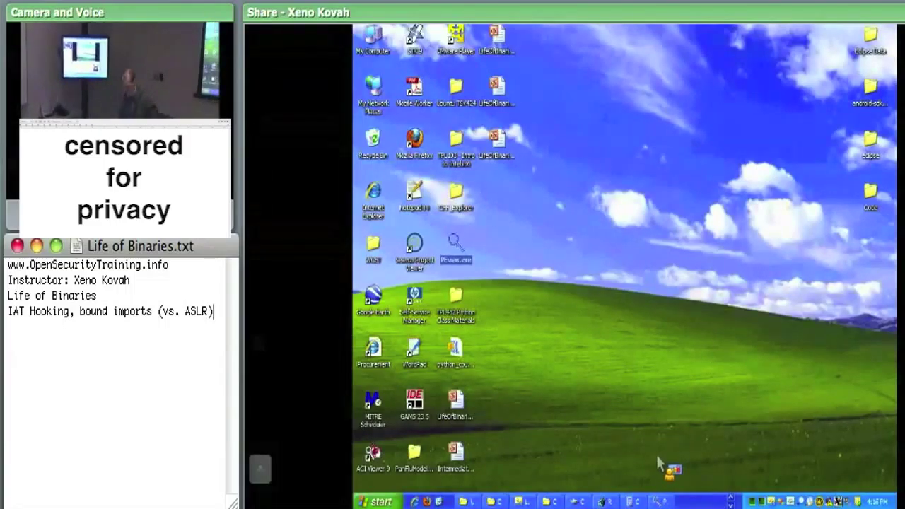
pyautogui.click(523, 501)
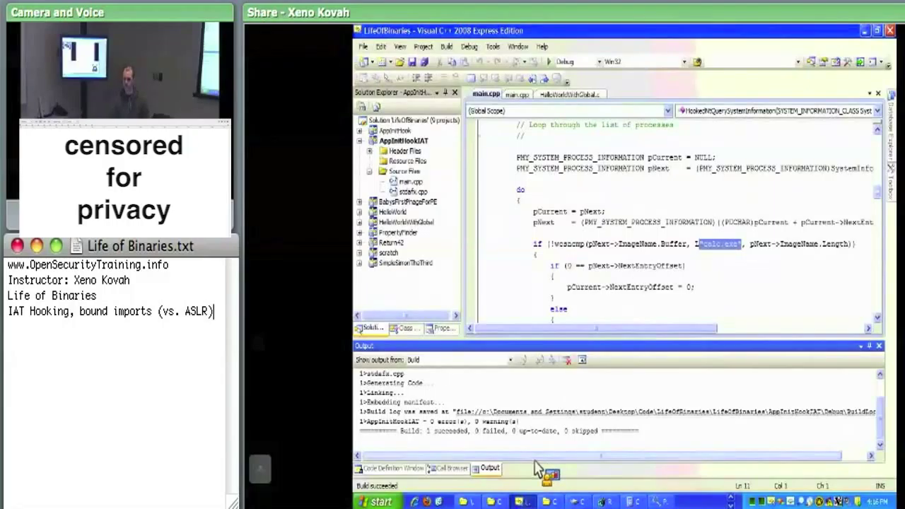
pyautogui.click(721, 504)
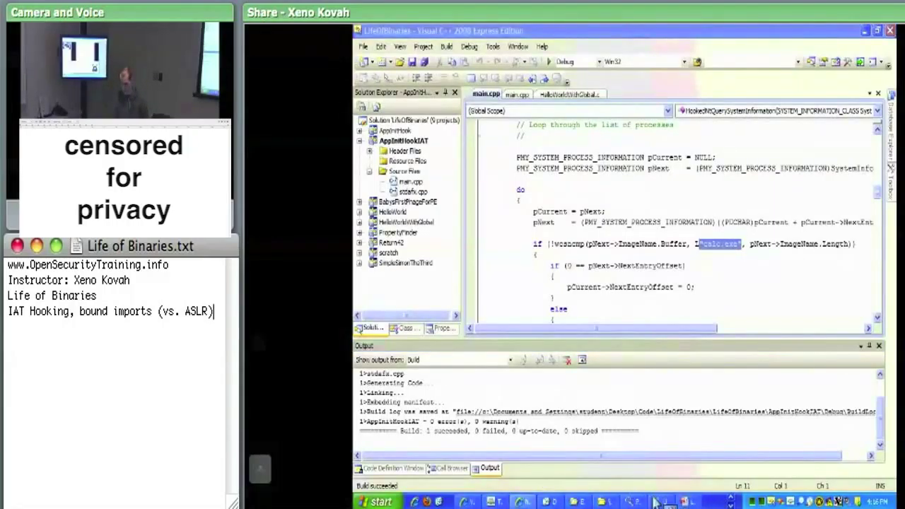
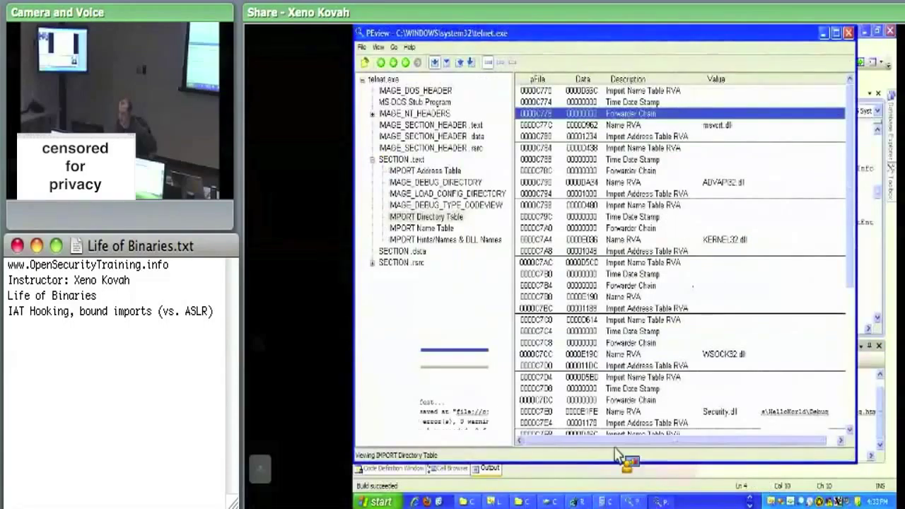
# - Open HelloWorld.exe from the LifeOfBinaries Debug folder in PEview
pyautogui.click(362, 47)
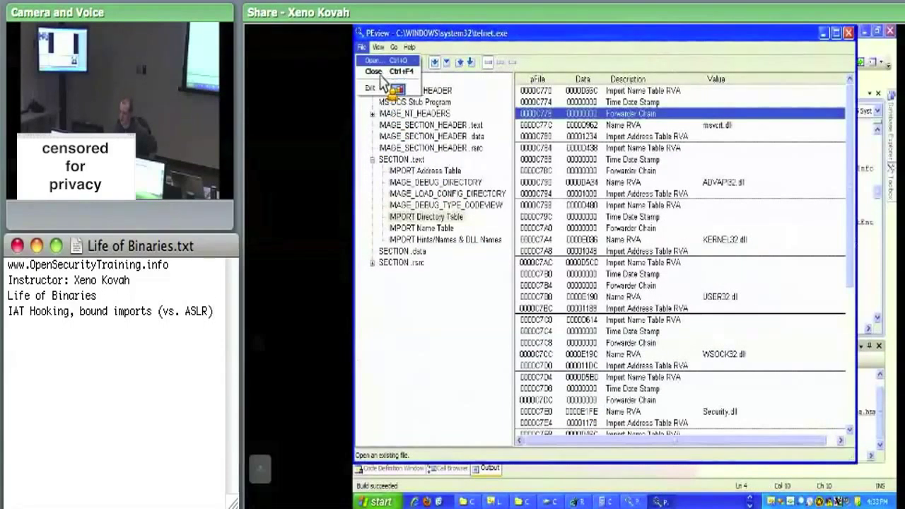
pyautogui.click(375, 61)
pyautogui.moveTo(401, 159); pyautogui.dragTo(465, 179)
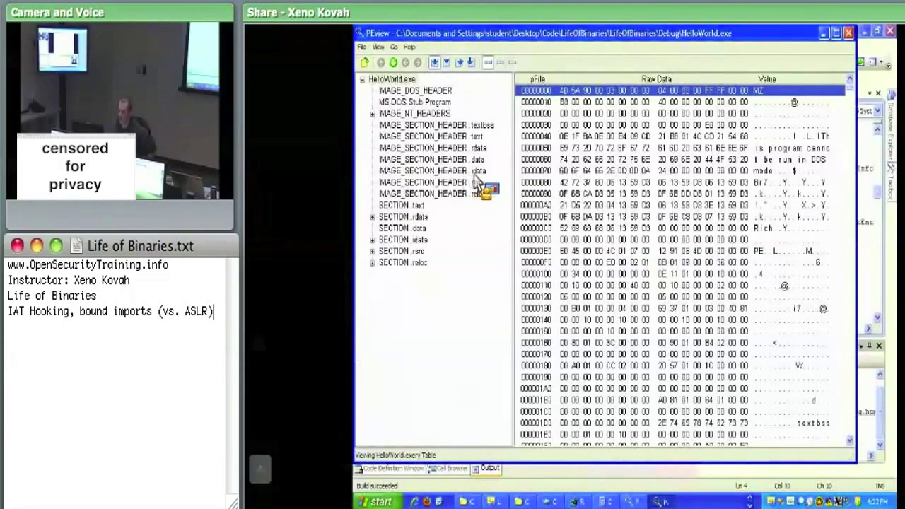
# - Examine HelloWorld.exe's .idata section header, the BOUND IMPORT Table entry in the optional header and the IMPORT Address Table
pyautogui.click(480, 173)
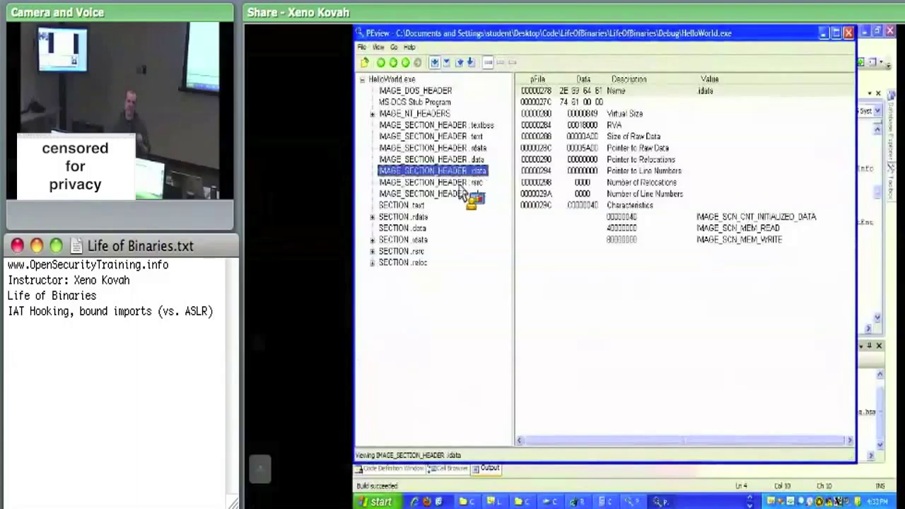
pyautogui.doubleClick(399, 239)
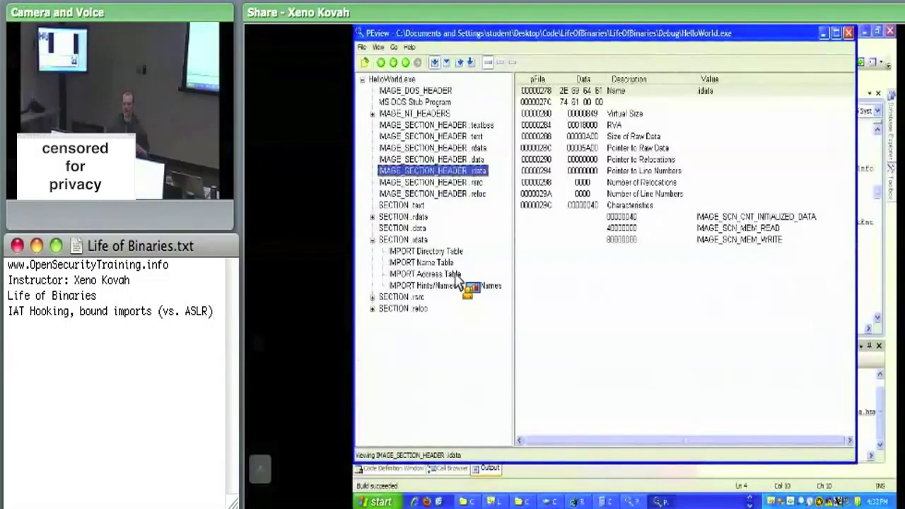
pyautogui.moveTo(456, 279); pyautogui.dragTo(616, 367)
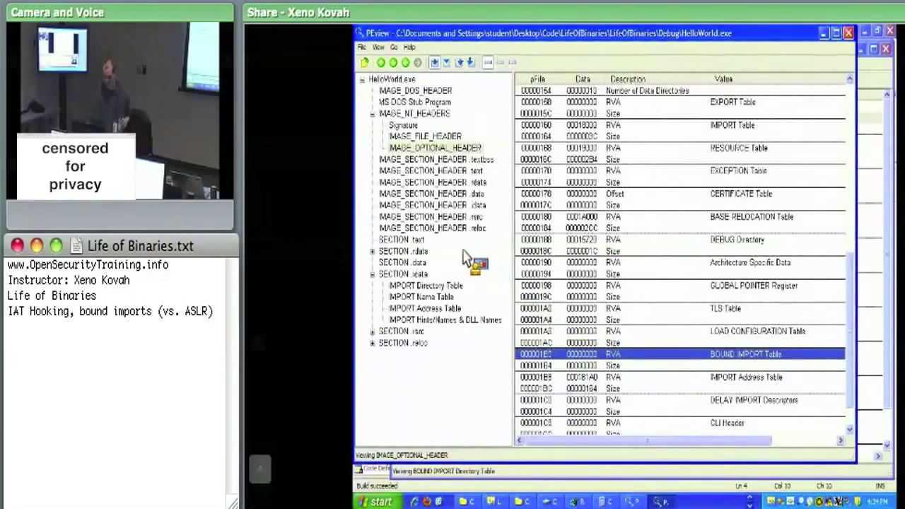
pyautogui.click(407, 309)
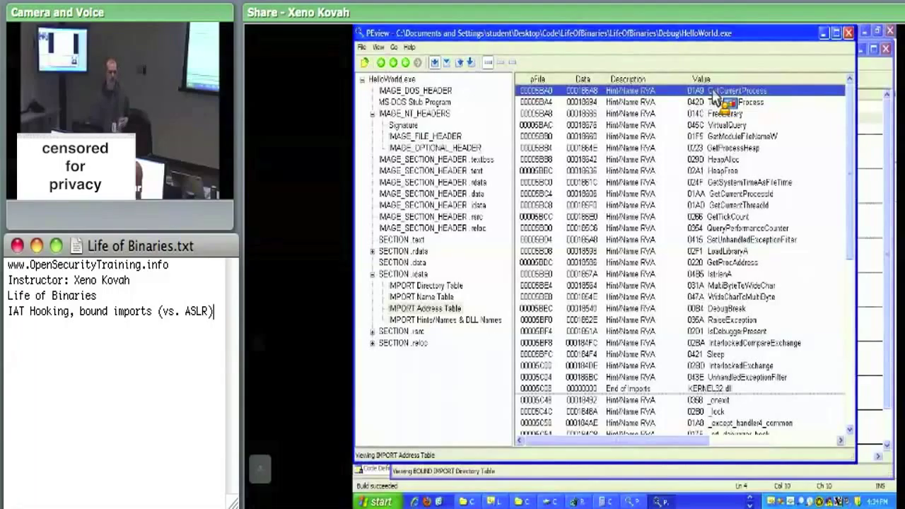
# - Close HelloWorld.exe in PEview and show the desktop
pyautogui.click(362, 47)
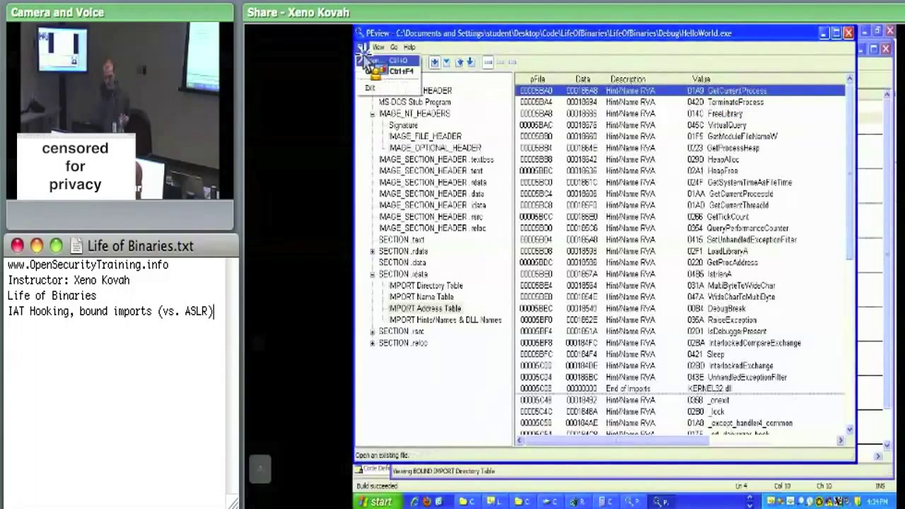
pyautogui.click(388, 72)
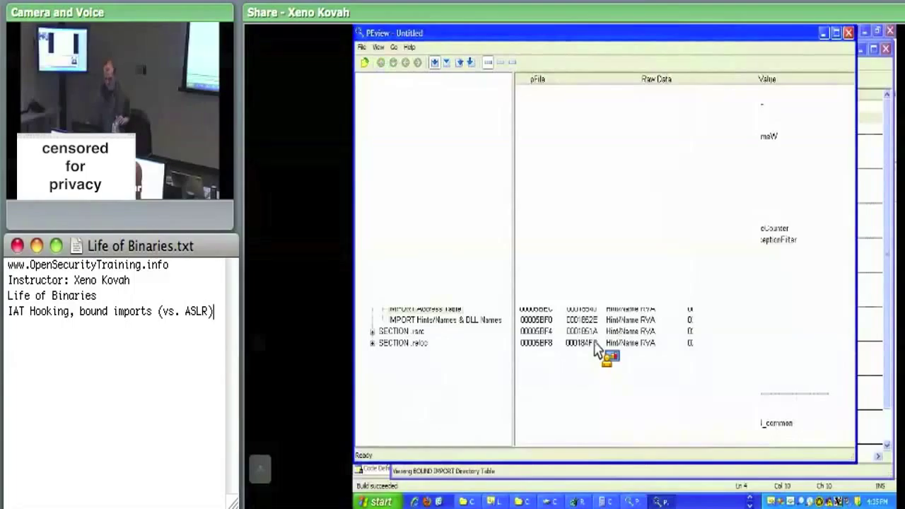
pyautogui.press('super+d')
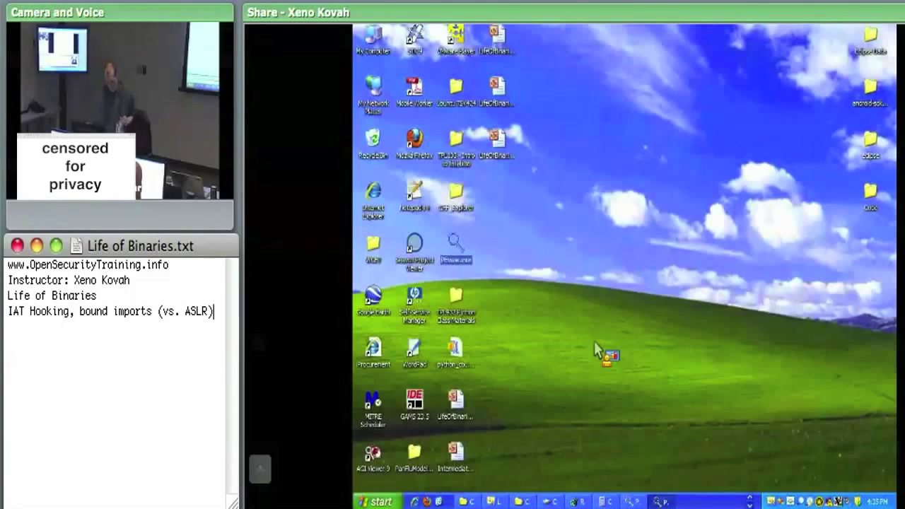
# - Launch CFF Explorer.exe from the CFF_Explorer folder on the desktop and allow it to run
pyautogui.click(555, 372)
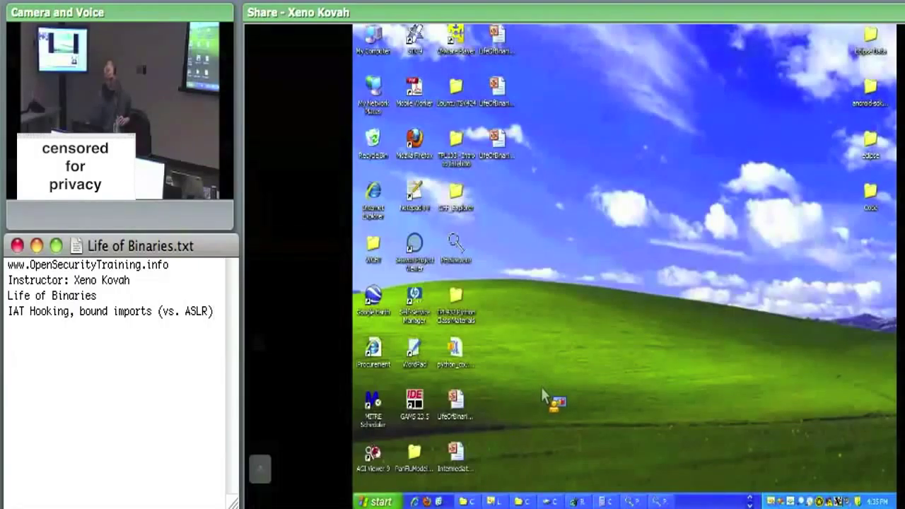
pyautogui.moveTo(541, 383); pyautogui.dragTo(416, 460)
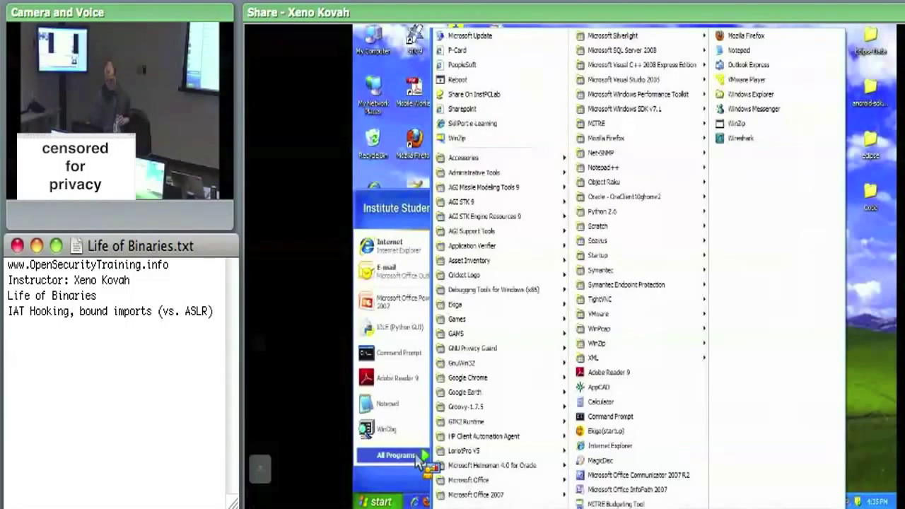
pyautogui.moveTo(417, 461); pyautogui.dragTo(437, 234)
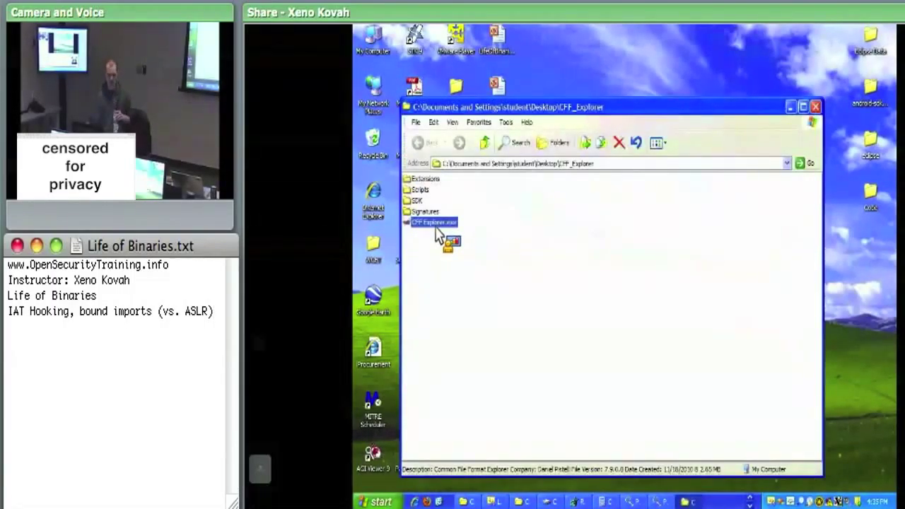
pyautogui.moveTo(437, 233); pyautogui.dragTo(438, 232)
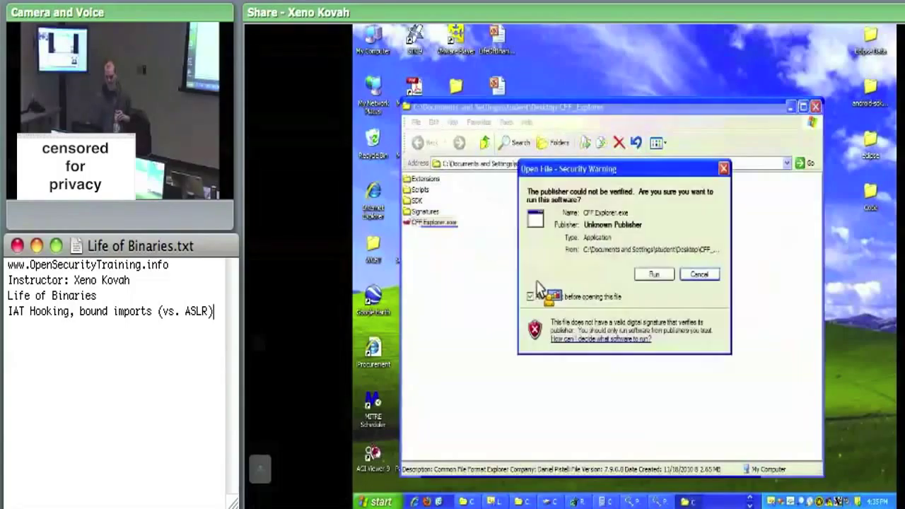
pyautogui.click(654, 274)
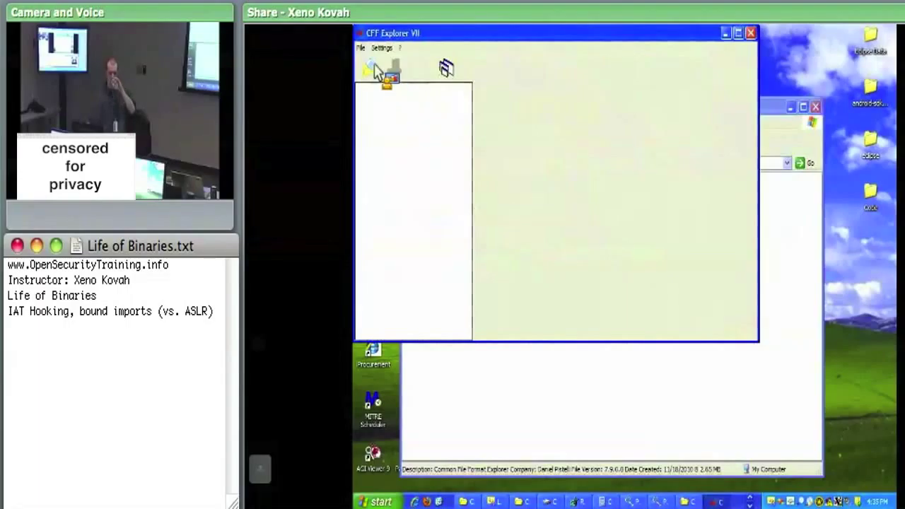
# - Open HelloWorld.exe in CFF Explorer from the Debug folder of LifeOfBinaries inside the desktop's Code folder
pyautogui.click(369, 68)
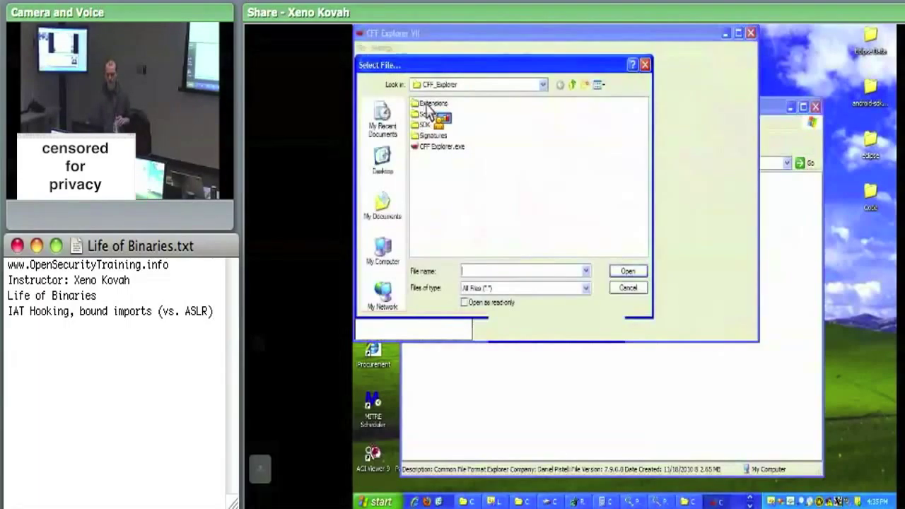
pyautogui.click(386, 161)
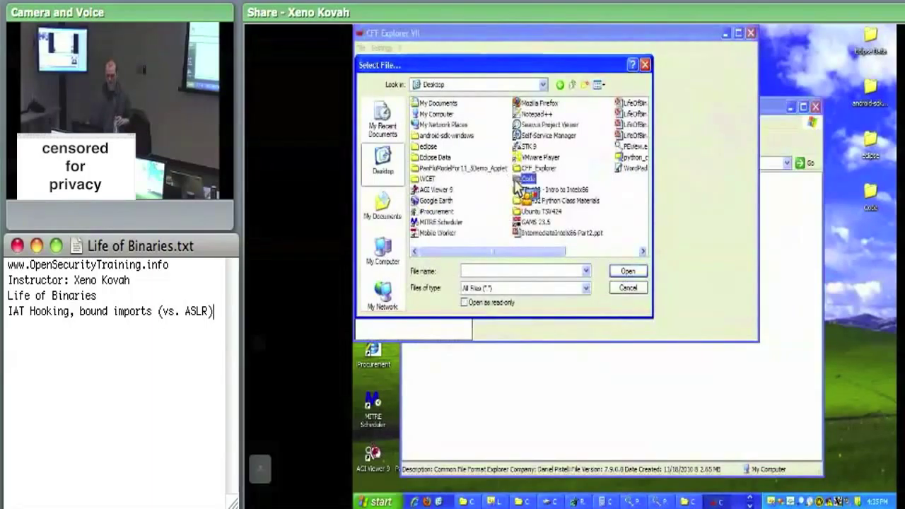
pyautogui.doubleClick(525, 179)
pyautogui.doubleClick(439, 106)
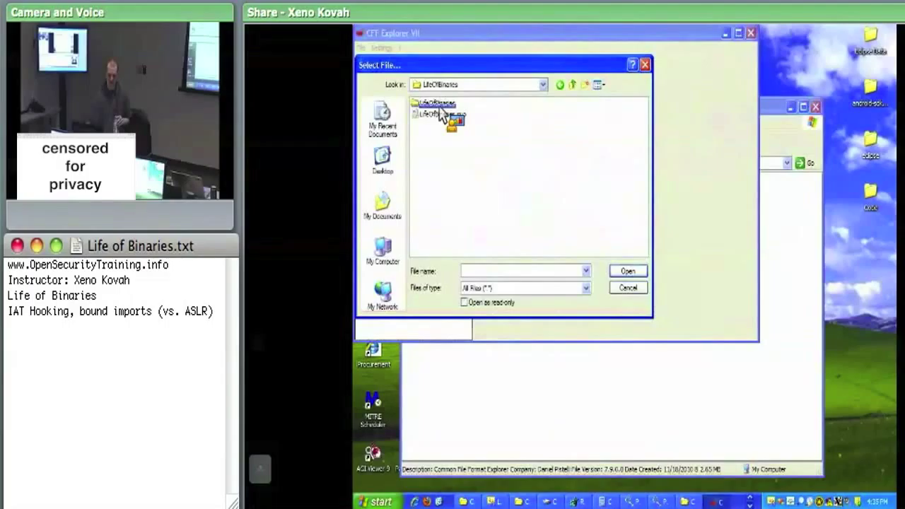
pyautogui.doubleClick(438, 105)
pyautogui.doubleClick(432, 139)
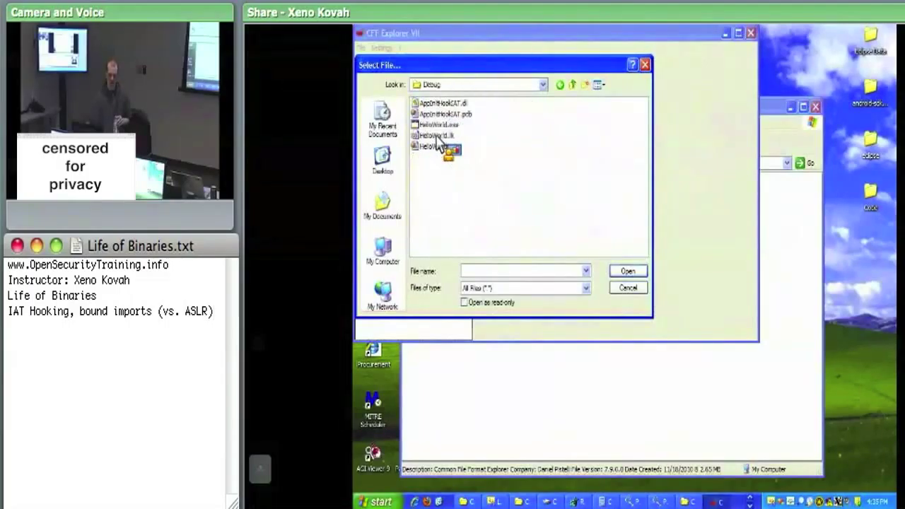
pyautogui.click(442, 126)
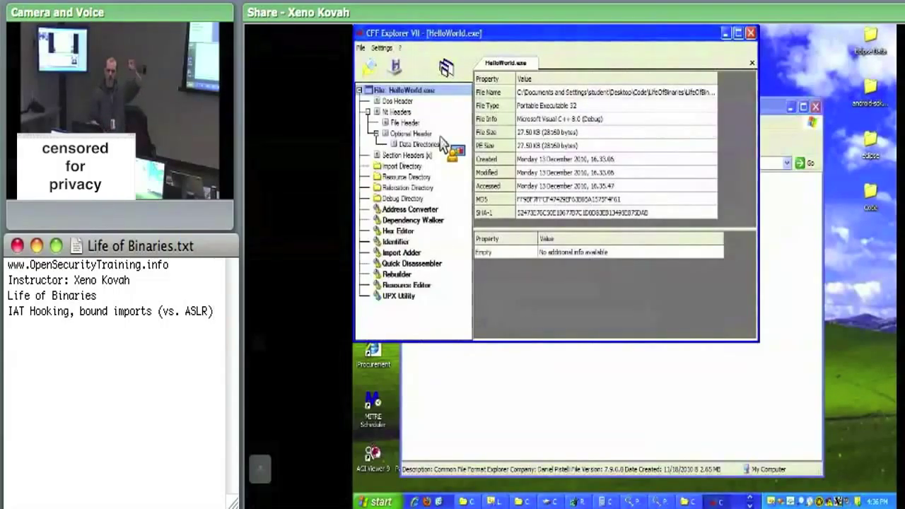
# - Inspect the .text entry in HelloWorld.exe's section headers and open the Rebuilder options
pyautogui.click(407, 155)
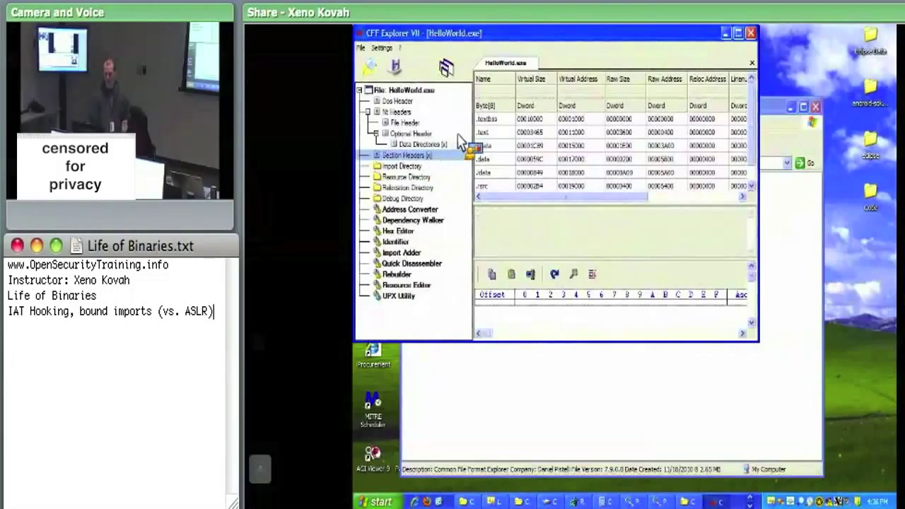
pyautogui.click(491, 132)
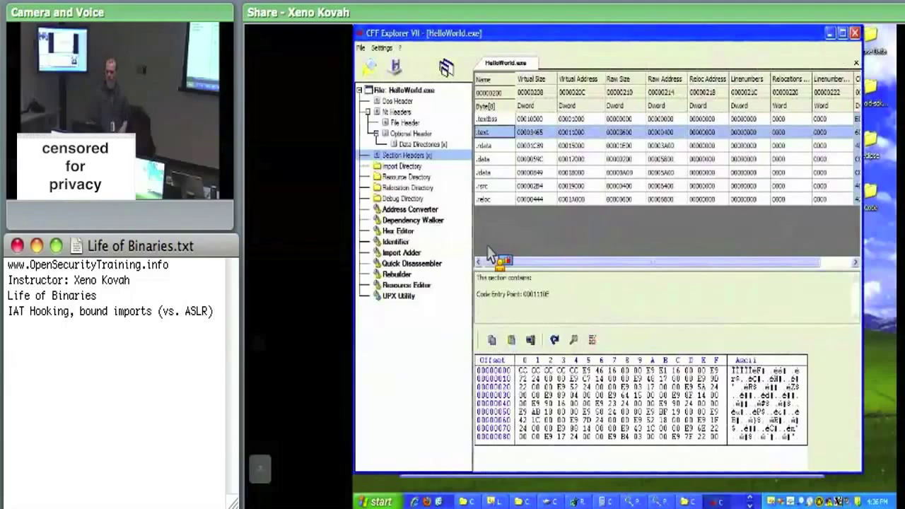
pyautogui.click(398, 276)
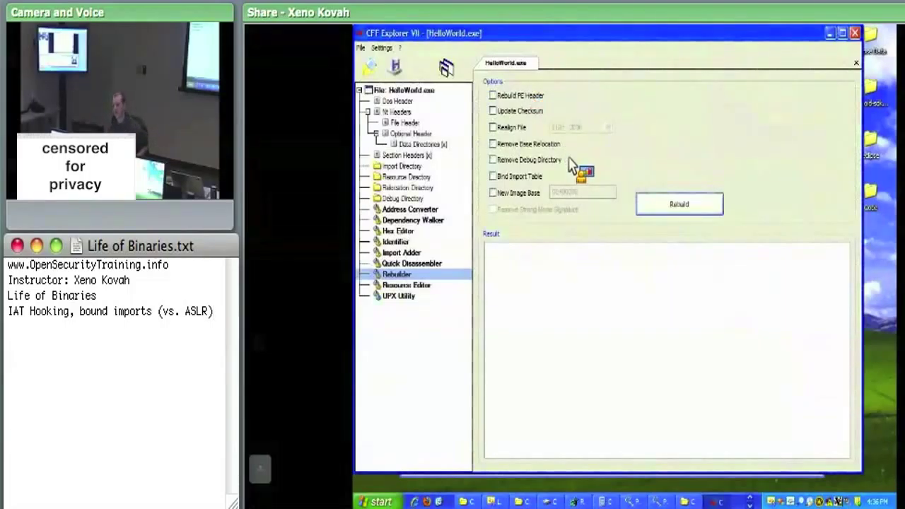
# - Rebuild HelloWorld.exe with only the Bind Import Table option enabled and save the executable
pyautogui.click(548, 176)
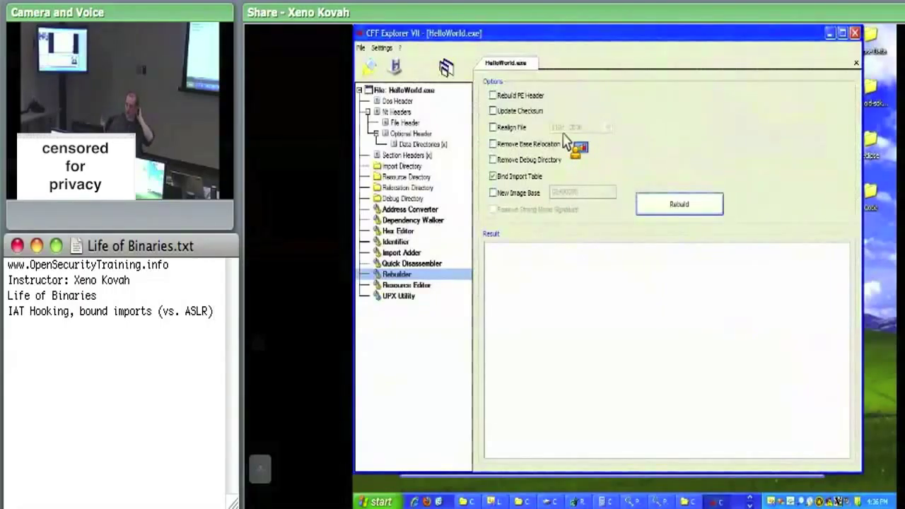
pyautogui.click(692, 204)
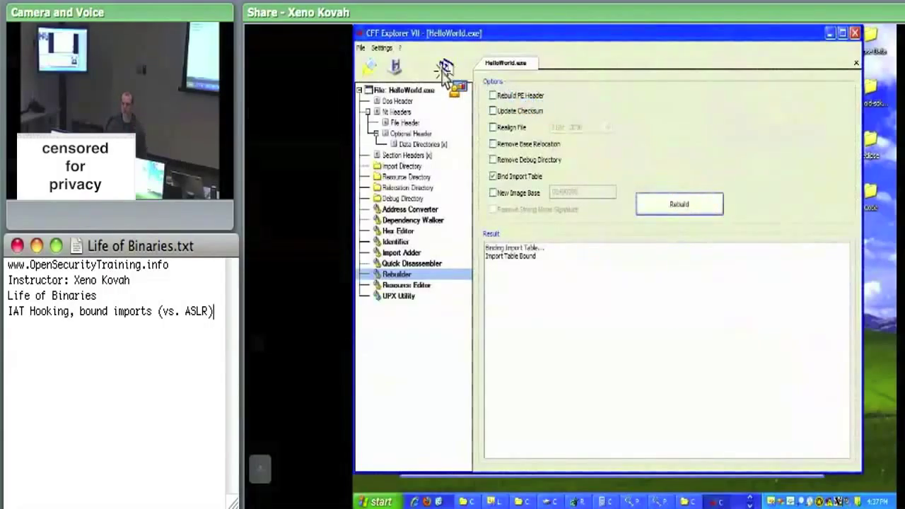
pyautogui.click(361, 47)
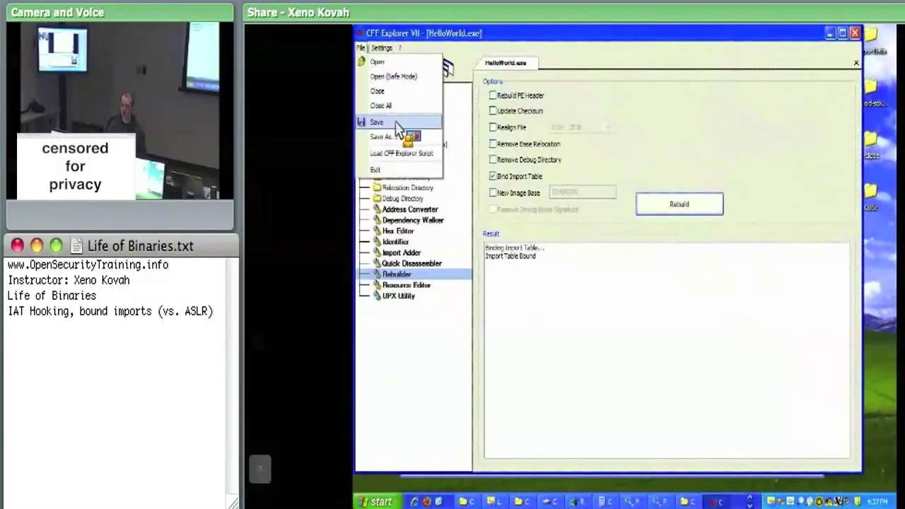
pyautogui.click(396, 122)
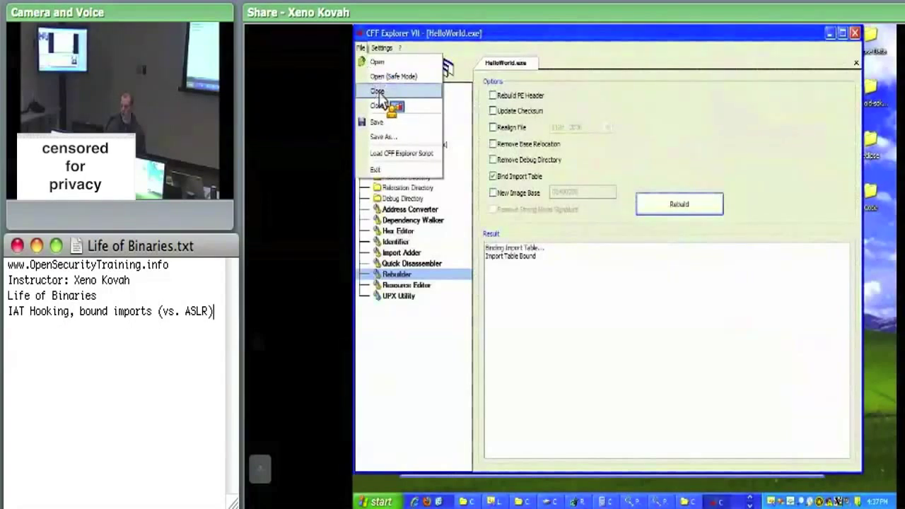
# - Close HelloWorld.exe in CFF Explorer and open it in PEview from the Debug folder
pyautogui.click(380, 93)
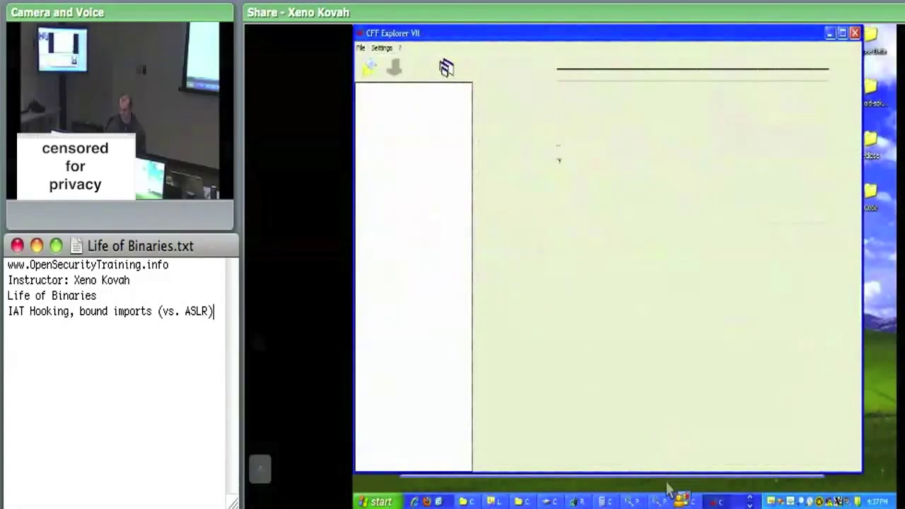
pyautogui.click(661, 501)
pyautogui.click(361, 47)
pyautogui.click(374, 61)
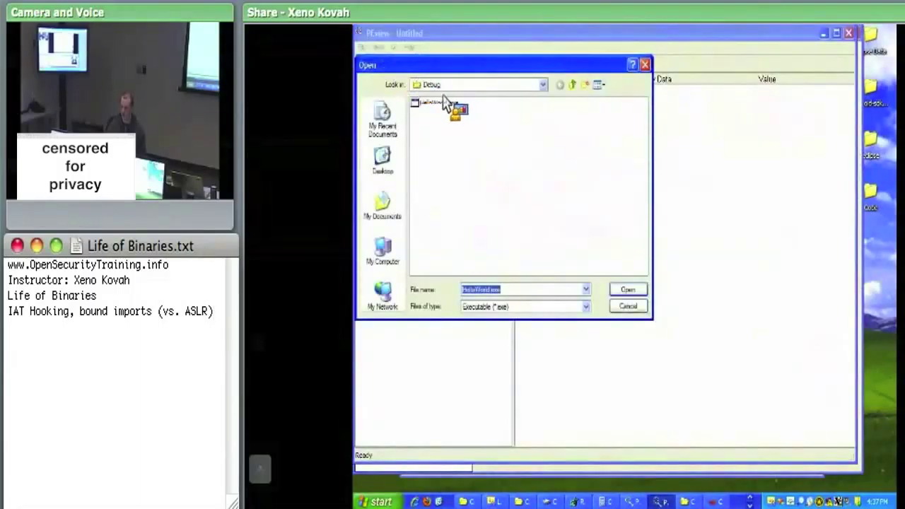
pyautogui.click(442, 102)
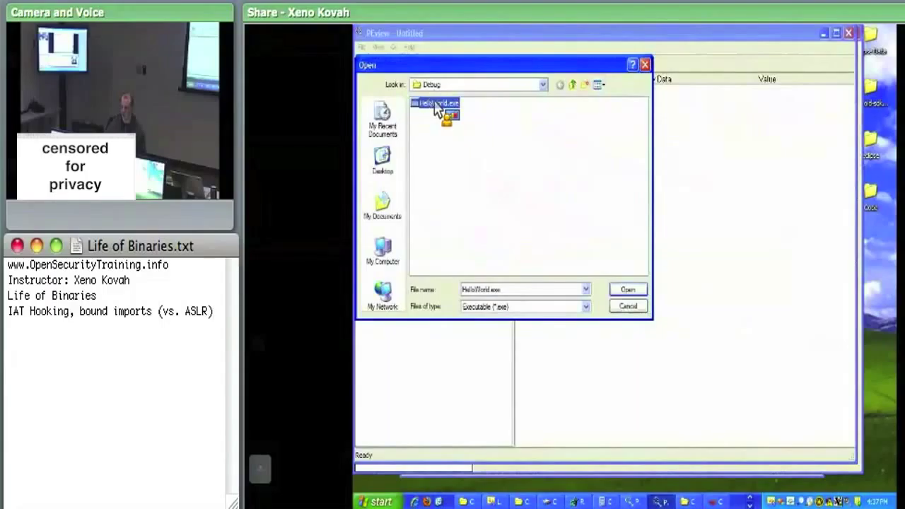
pyautogui.doubleClick(436, 106)
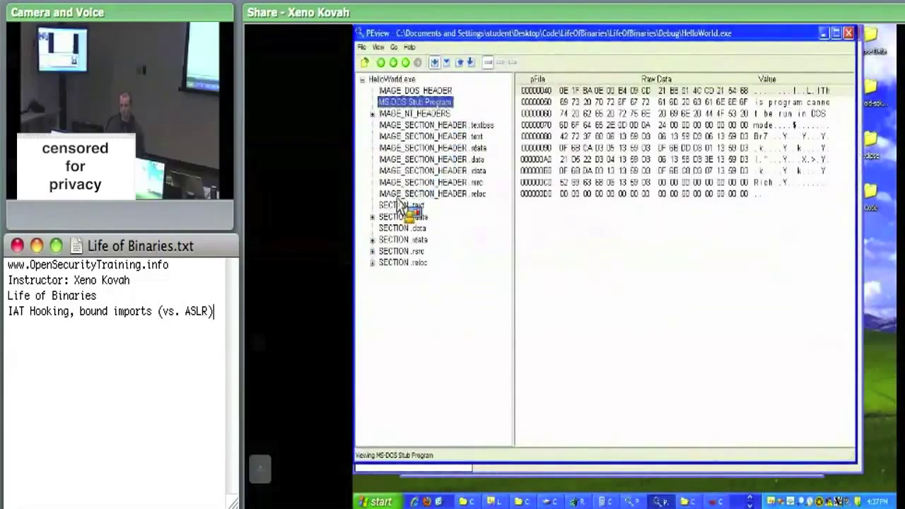
# - Expand HelloWorld.exe's .idata section and examine the entries of its IMPORT Address Table
pyautogui.click(372, 239)
pyautogui.click(424, 273)
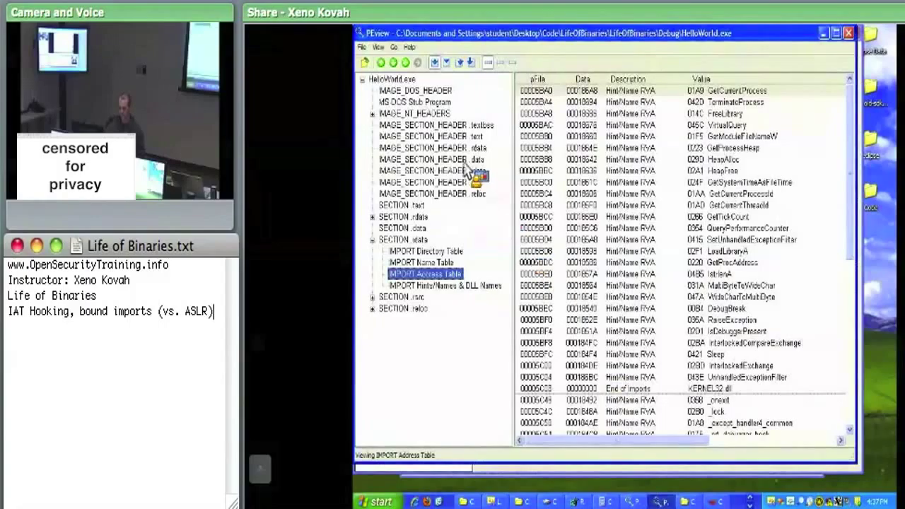
pyautogui.moveTo(380, 79); pyautogui.dragTo(417, 170)
# - Rebuild HelloWorld.exe in CFF Explorer with Rebuild PE Header and Bind Import Table enabled, and save over the original file
pyautogui.click(416, 273)
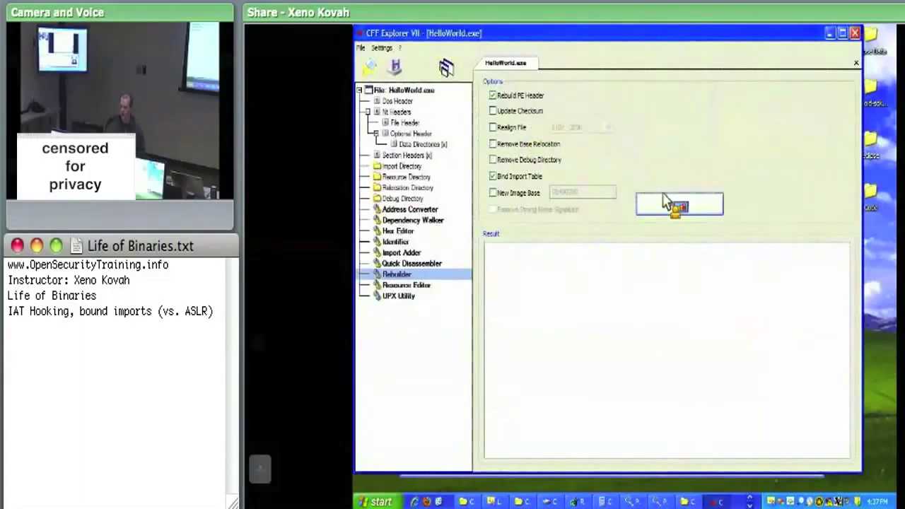
pyautogui.click(683, 211)
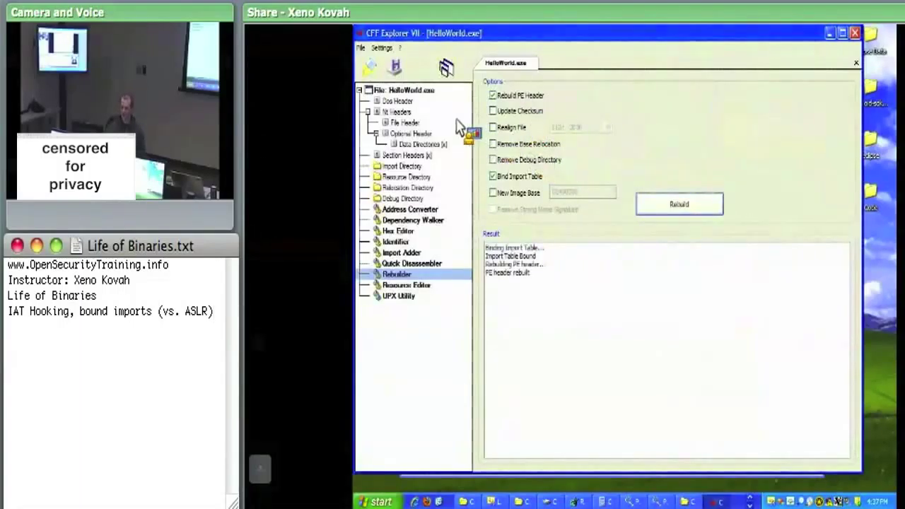
pyautogui.click(360, 47)
pyautogui.click(378, 121)
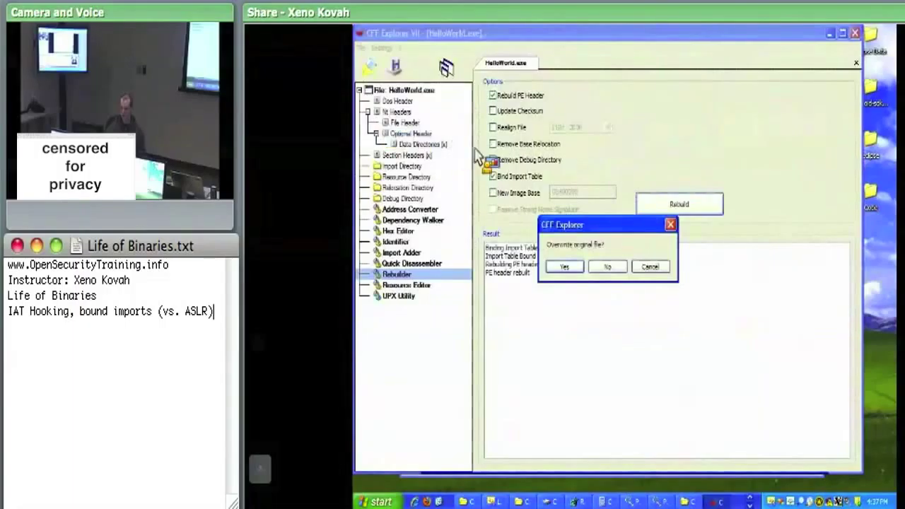
pyautogui.click(564, 267)
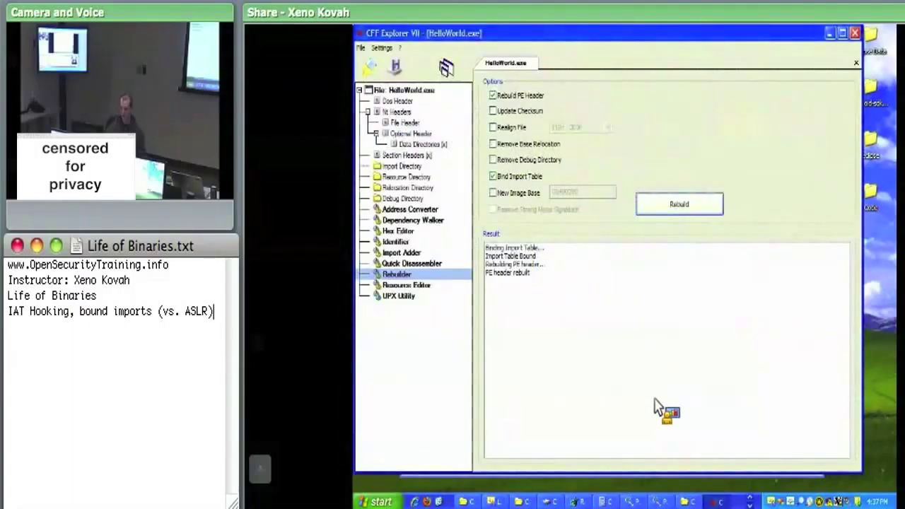
# - Switch to PEview and open the rebuilt HelloWorld.exe from the Debug folder
pyautogui.click(661, 501)
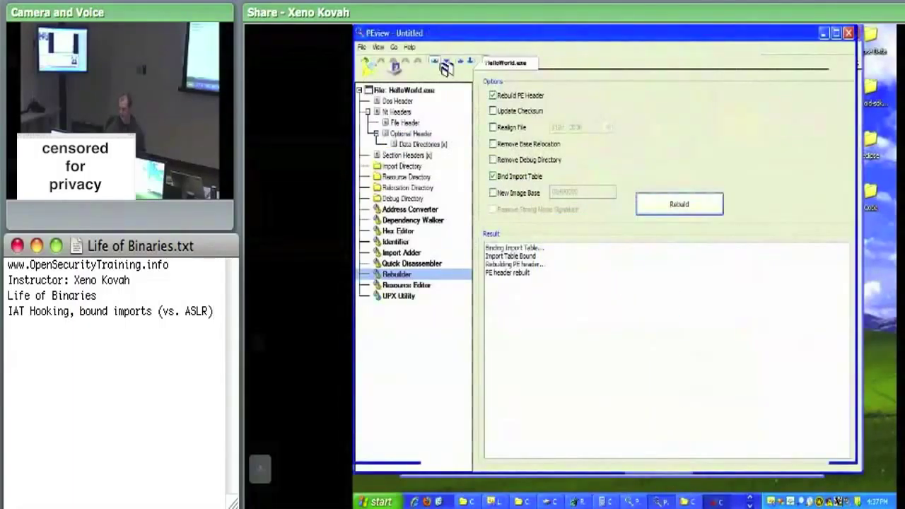
pyautogui.click(362, 46)
pyautogui.click(369, 59)
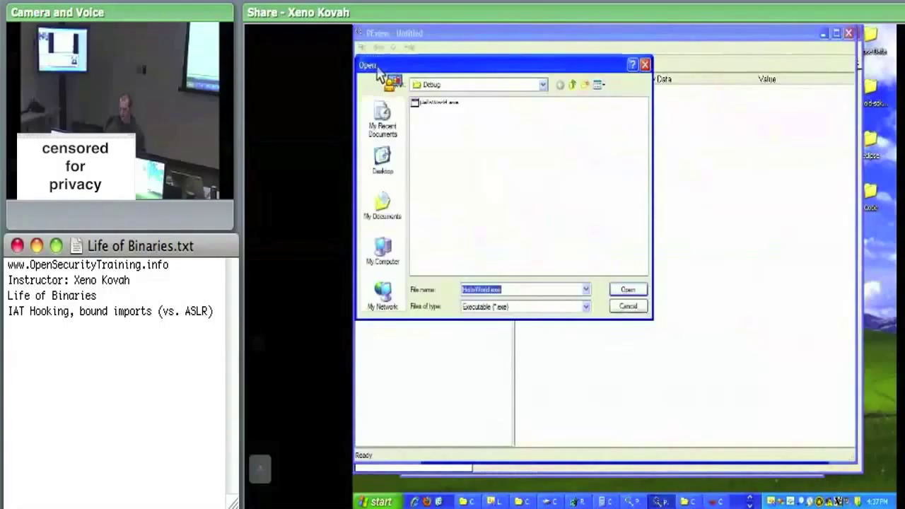
pyautogui.doubleClick(451, 103)
# - Examine the .textbss section header and the IMAGE_OPTIONAL_HEADER fields of the rebuilt HelloWorld.exe
pyautogui.moveTo(388, 121)
pyautogui.mouseDown()
pyautogui.moveTo(399, 156)
pyautogui.moveTo(424, 166)
pyautogui.moveTo(419, 121)
pyautogui.moveTo(361, 48)
pyautogui.moveTo(401, 118)
pyautogui.moveTo(398, 131)
pyautogui.moveTo(426, 154)
pyautogui.moveTo(417, 145)
pyautogui.mouseUp()
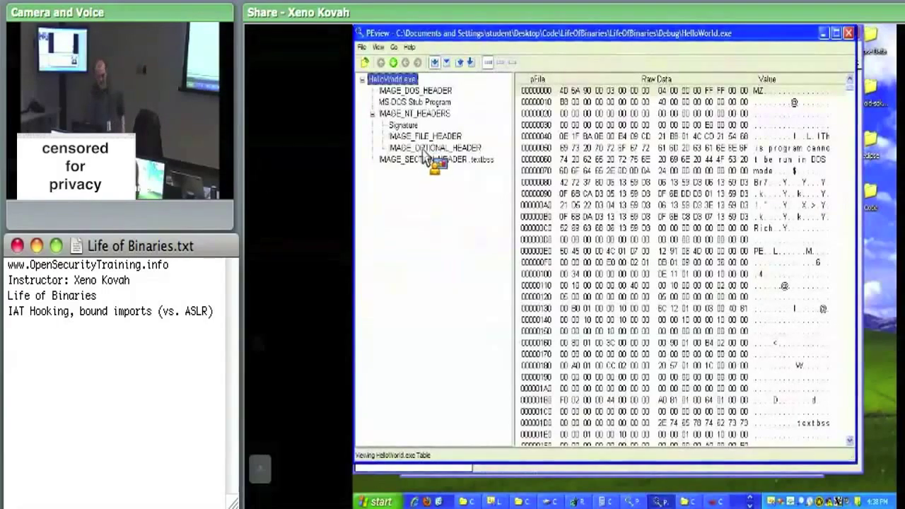
pyautogui.click(479, 161)
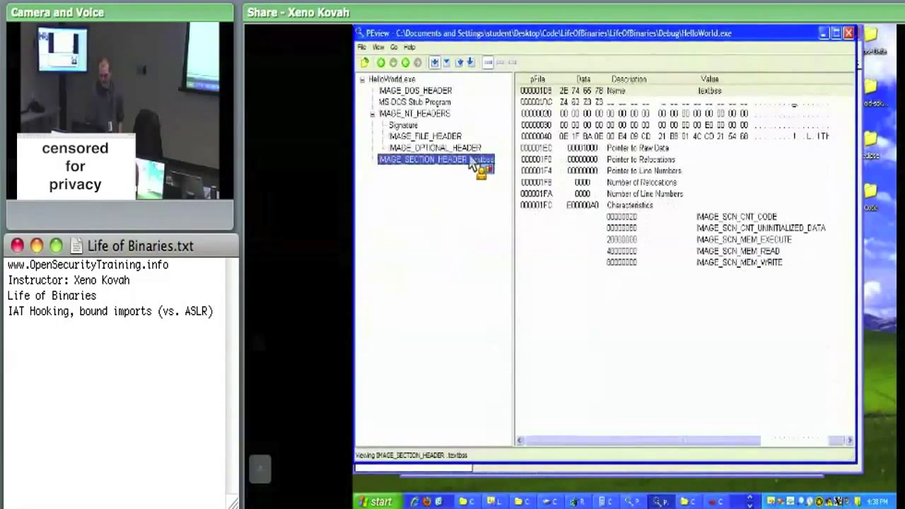
pyautogui.click(450, 148)
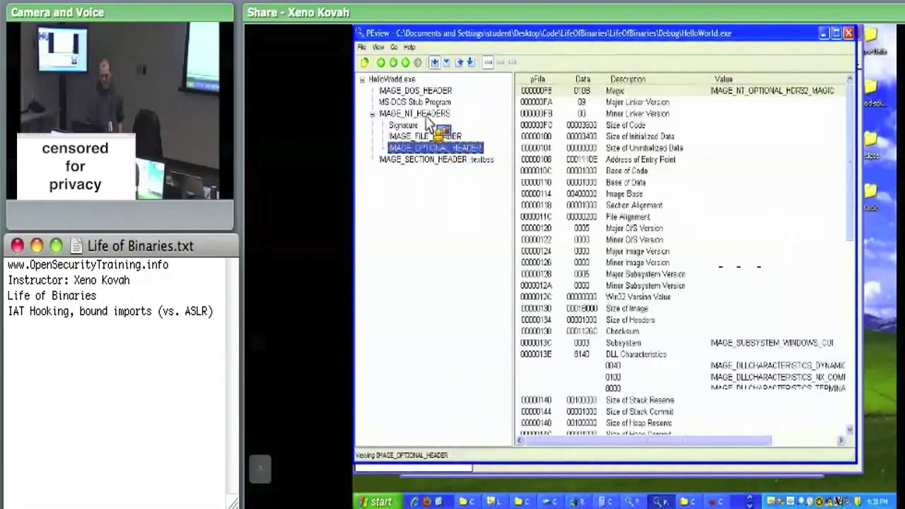